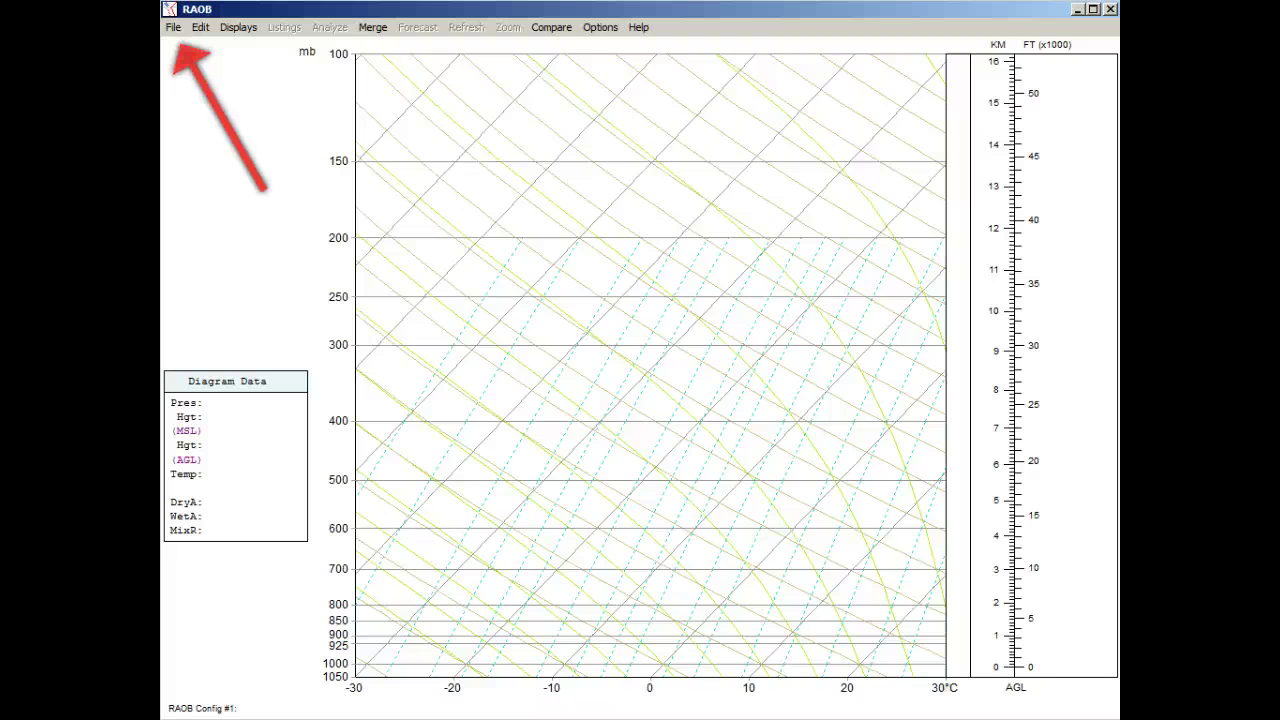
# Step: Open the decoded data editor on a new, empty sounding
pyautogui.click(173, 27)
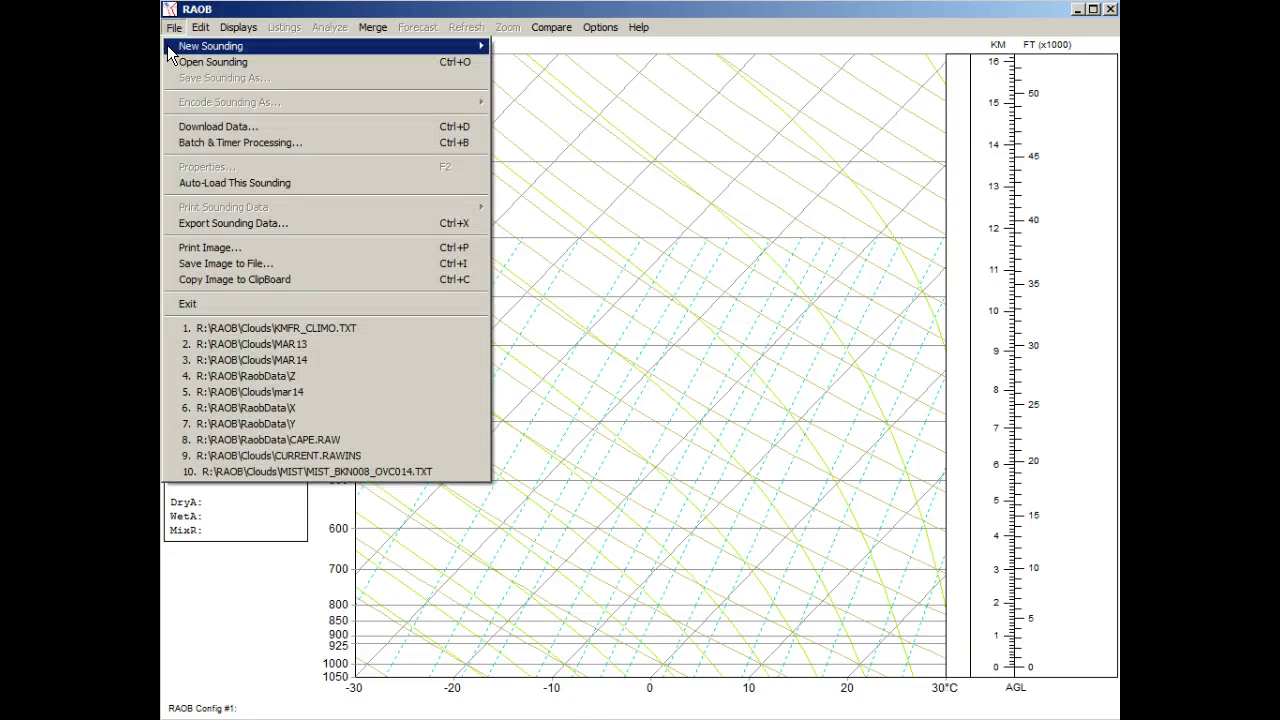
pyautogui.moveTo(167, 45)
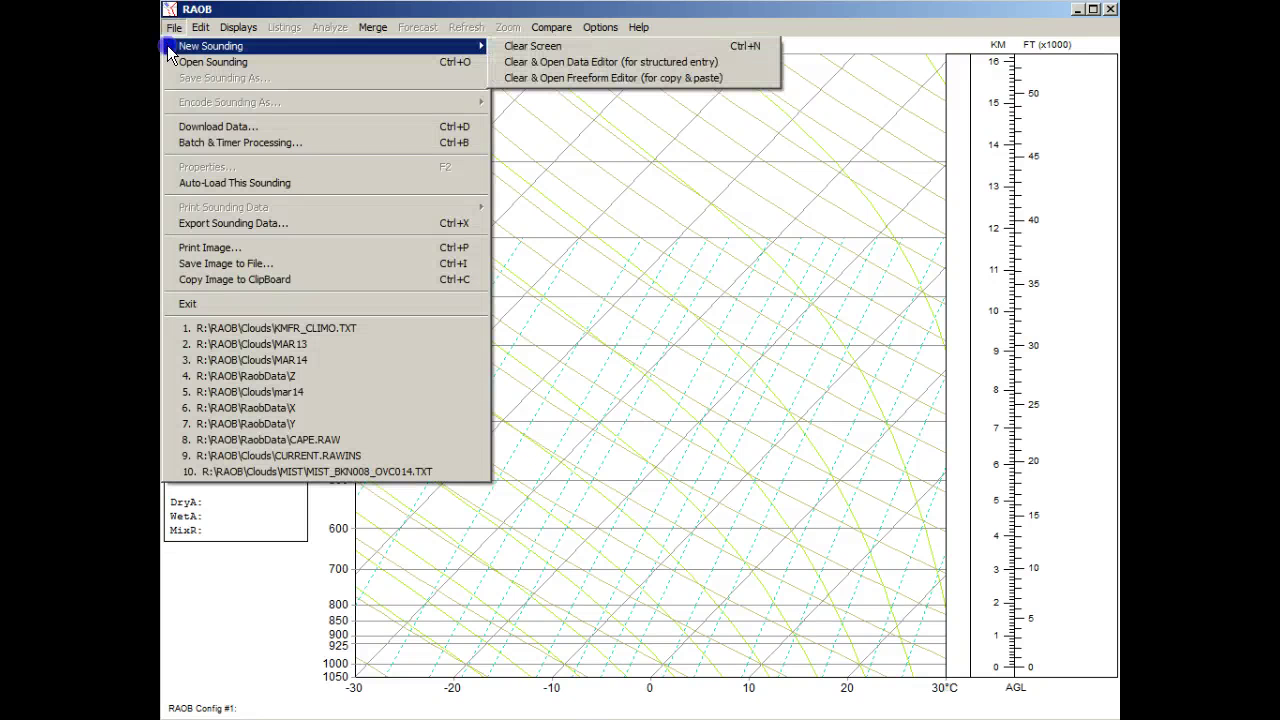
pyautogui.click(502, 62)
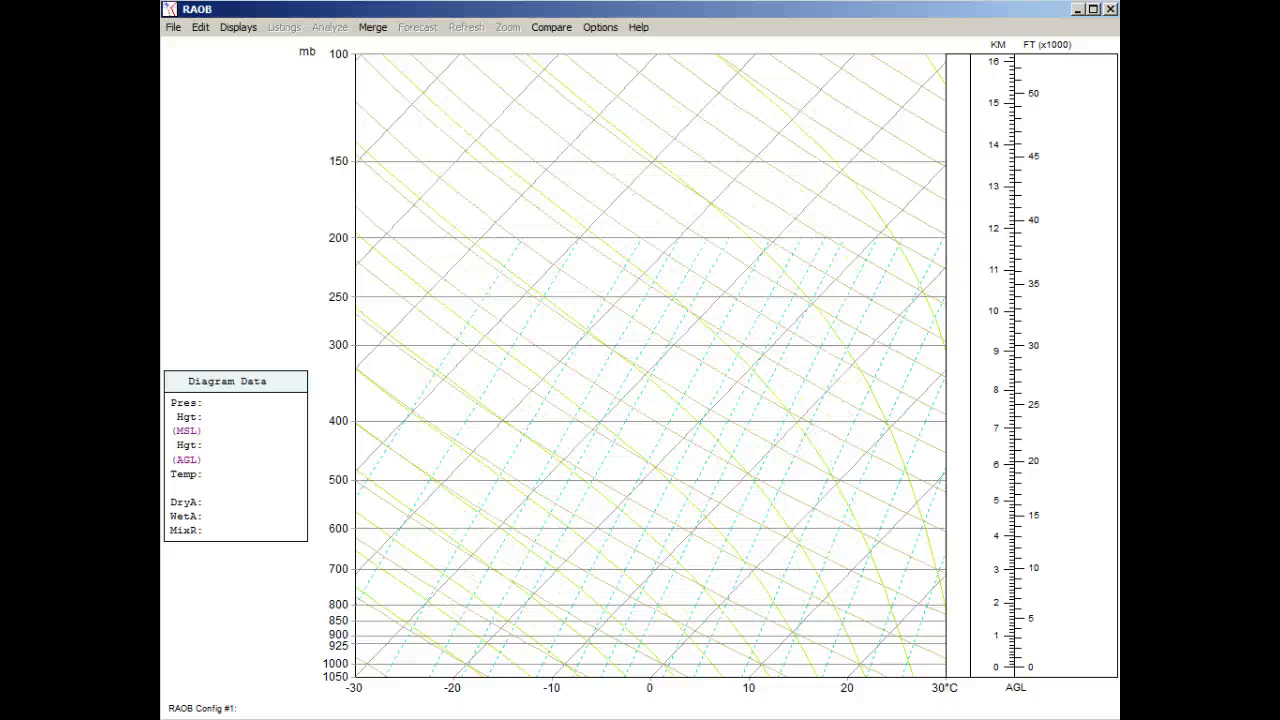
pyautogui.click(195, 28)
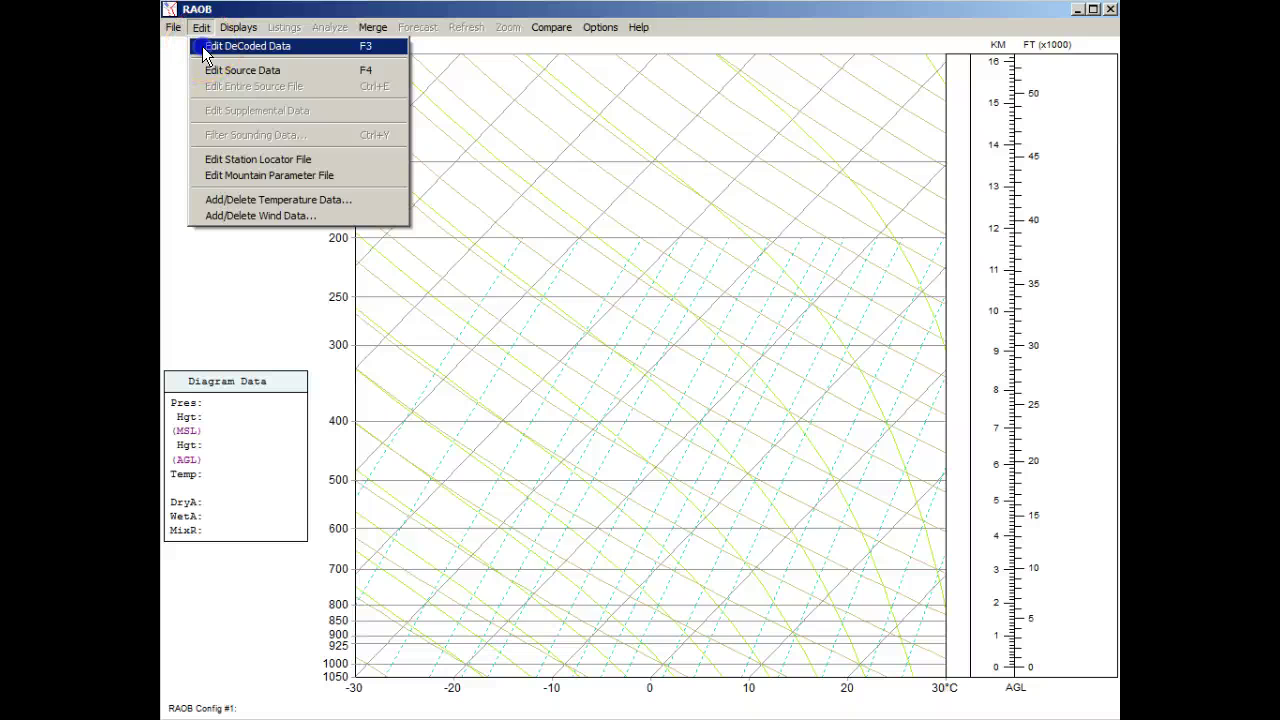
pyautogui.click(202, 46)
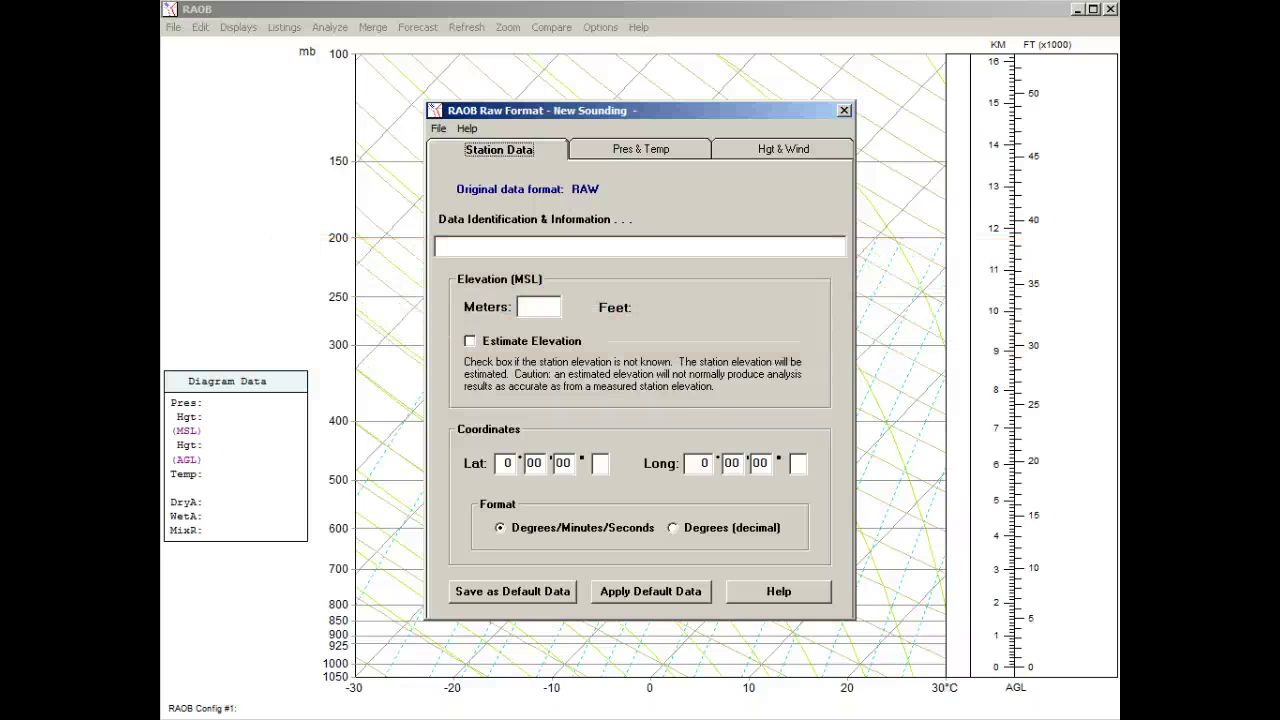
# Step: Enter "Make your own sounding" as the data identification and set the station elevation to 400 meters
pyautogui.click(437, 247)
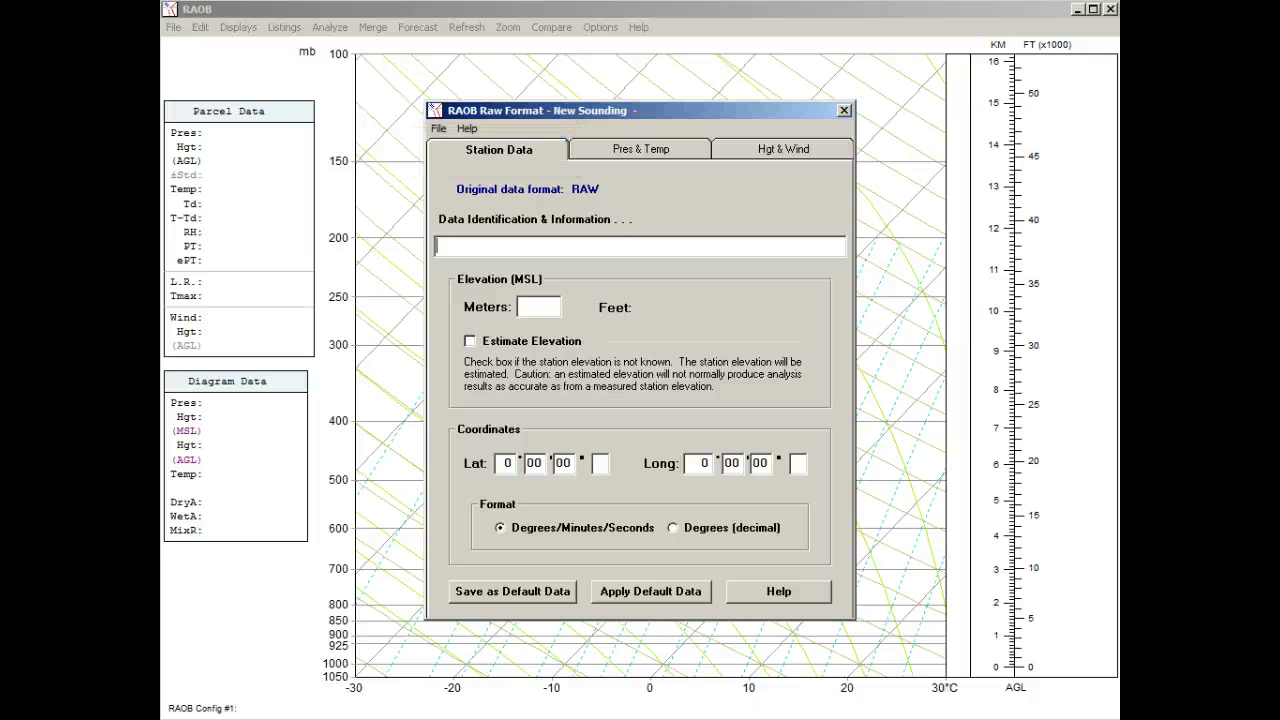
pyautogui.click(641, 149)
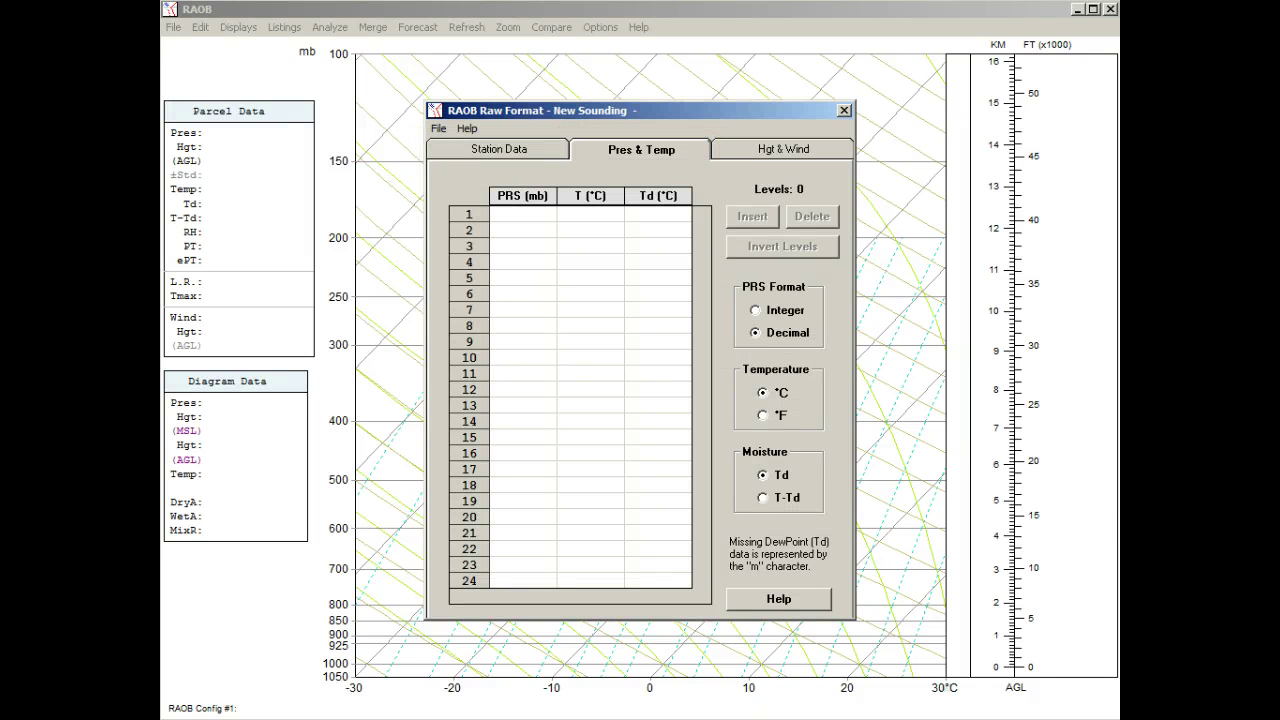
pyautogui.click(783, 149)
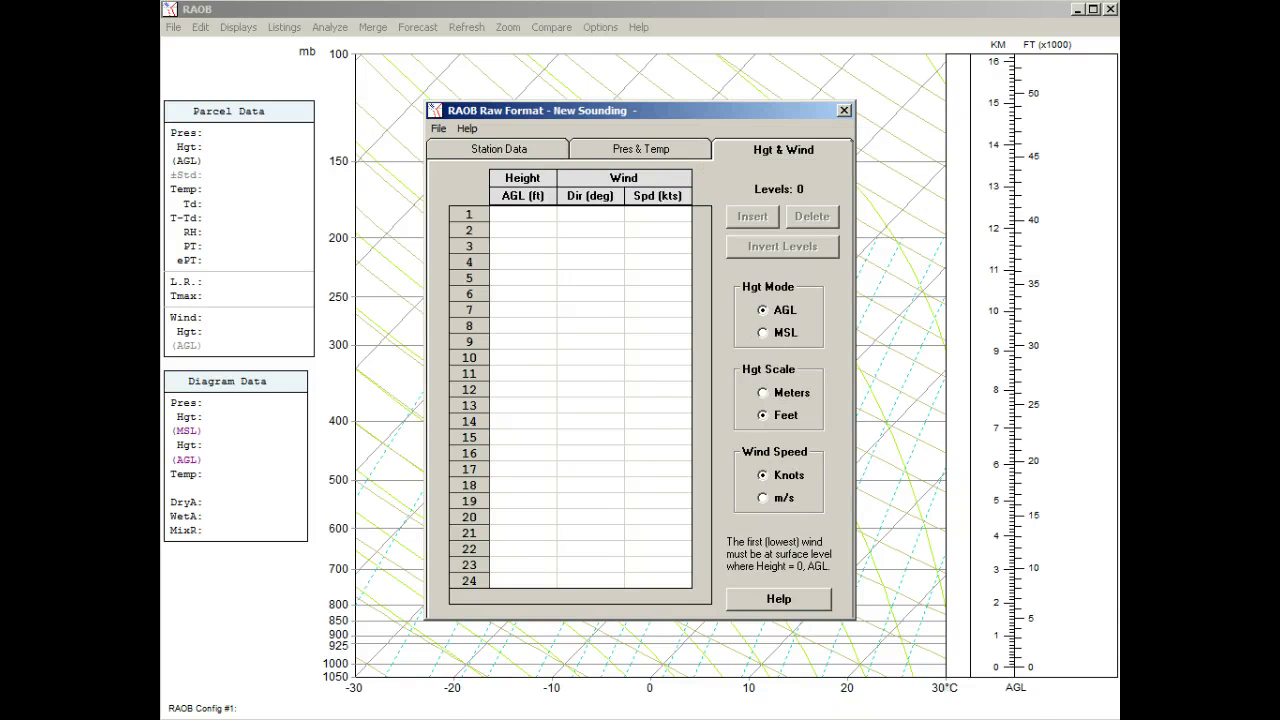
pyautogui.click(499, 149)
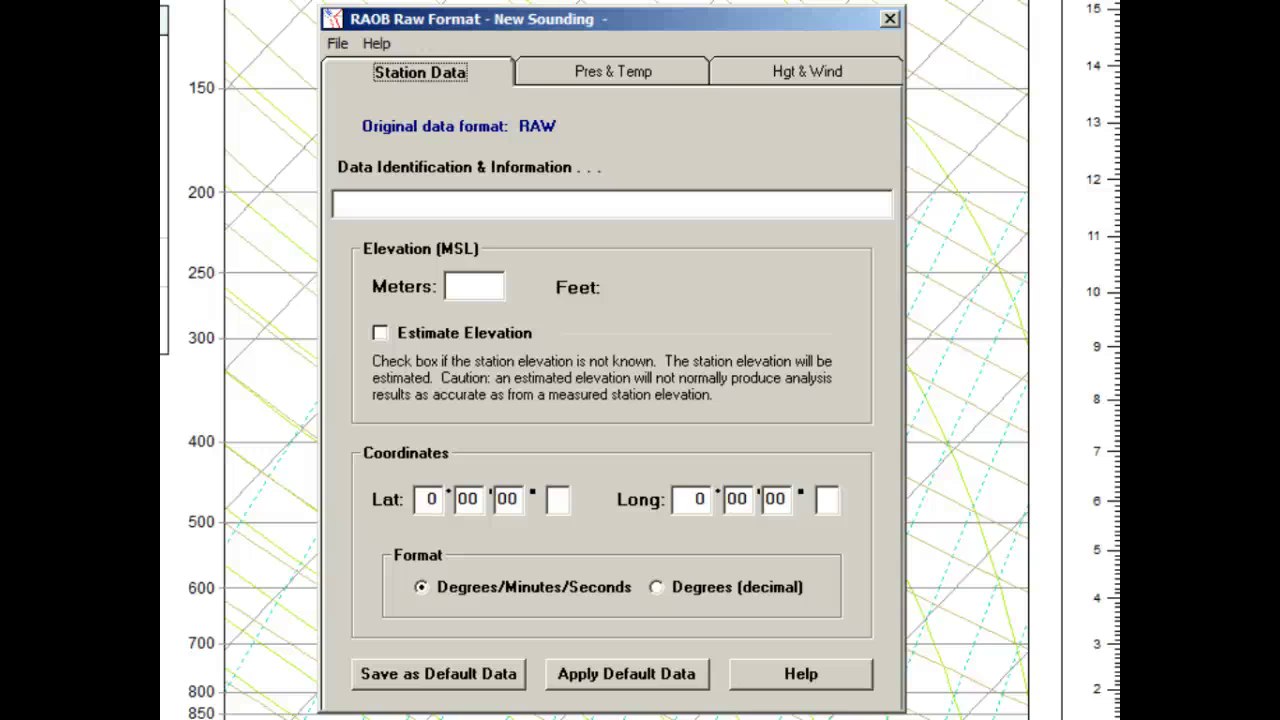
pyautogui.click(340, 203)
pyautogui.write('Make your ')
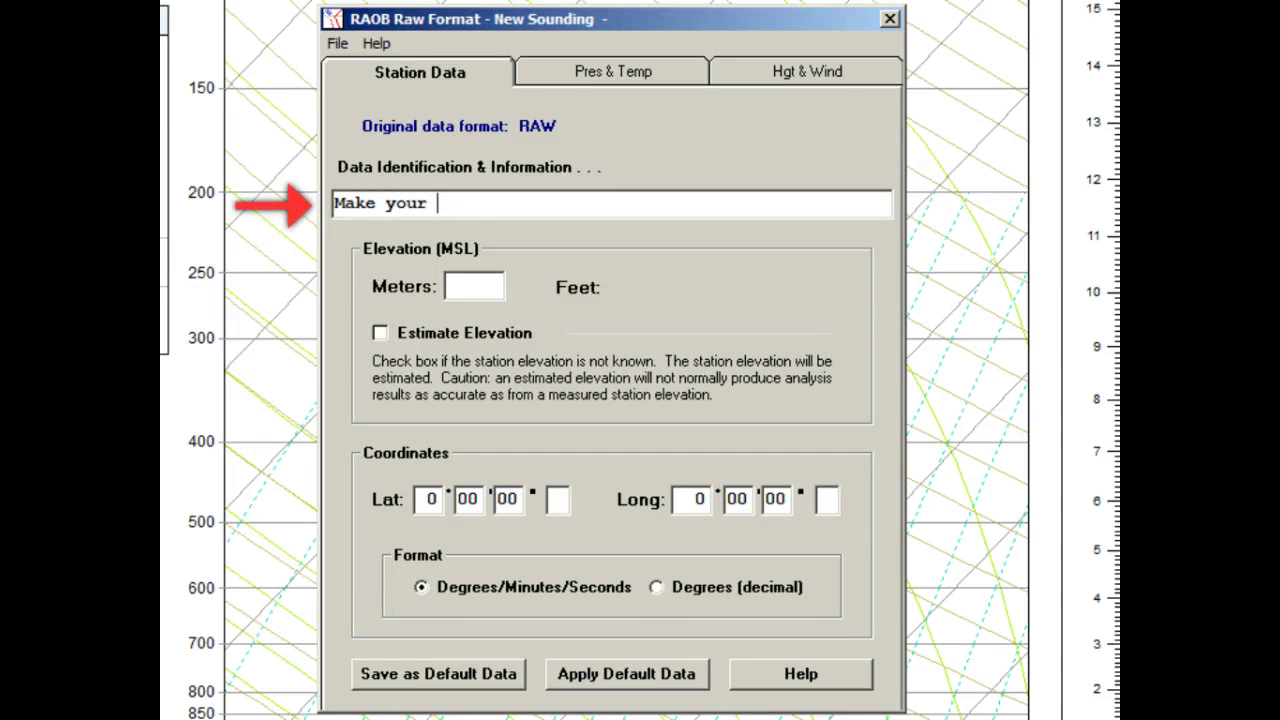
pyautogui.write('own sounding')
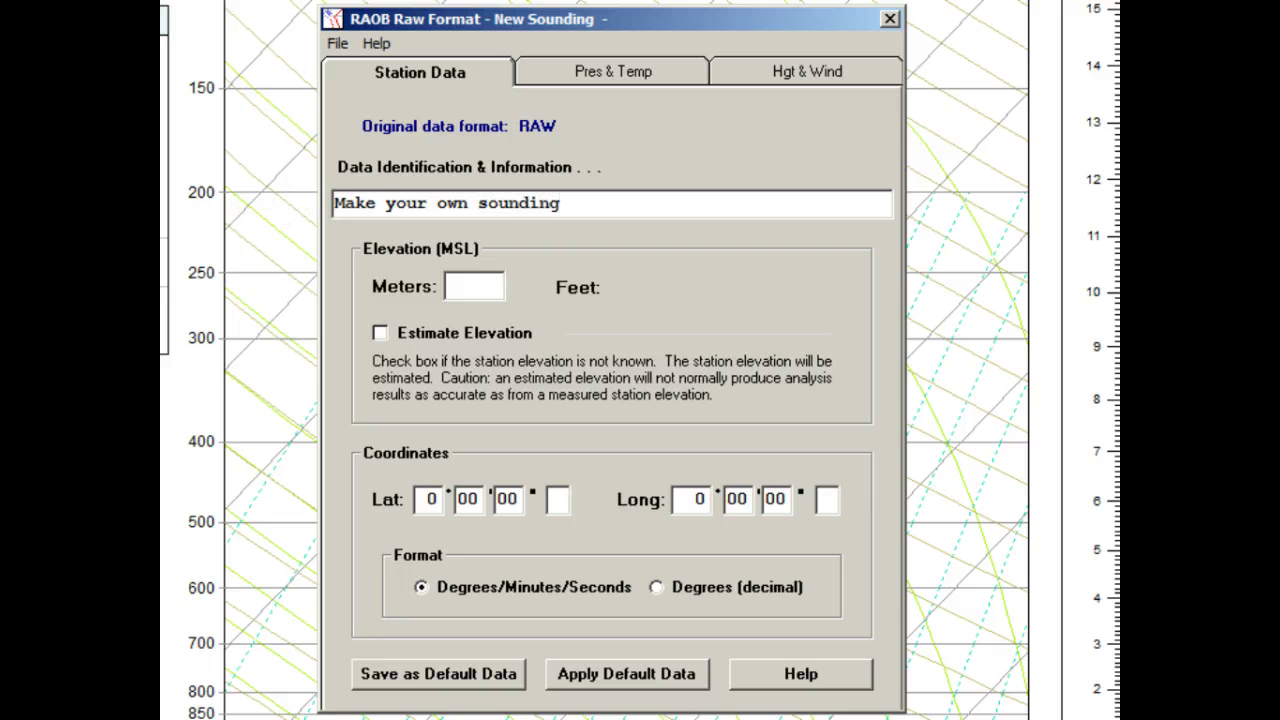
pyautogui.click(468, 285)
pyautogui.write('400')
pyautogui.press('Tab')
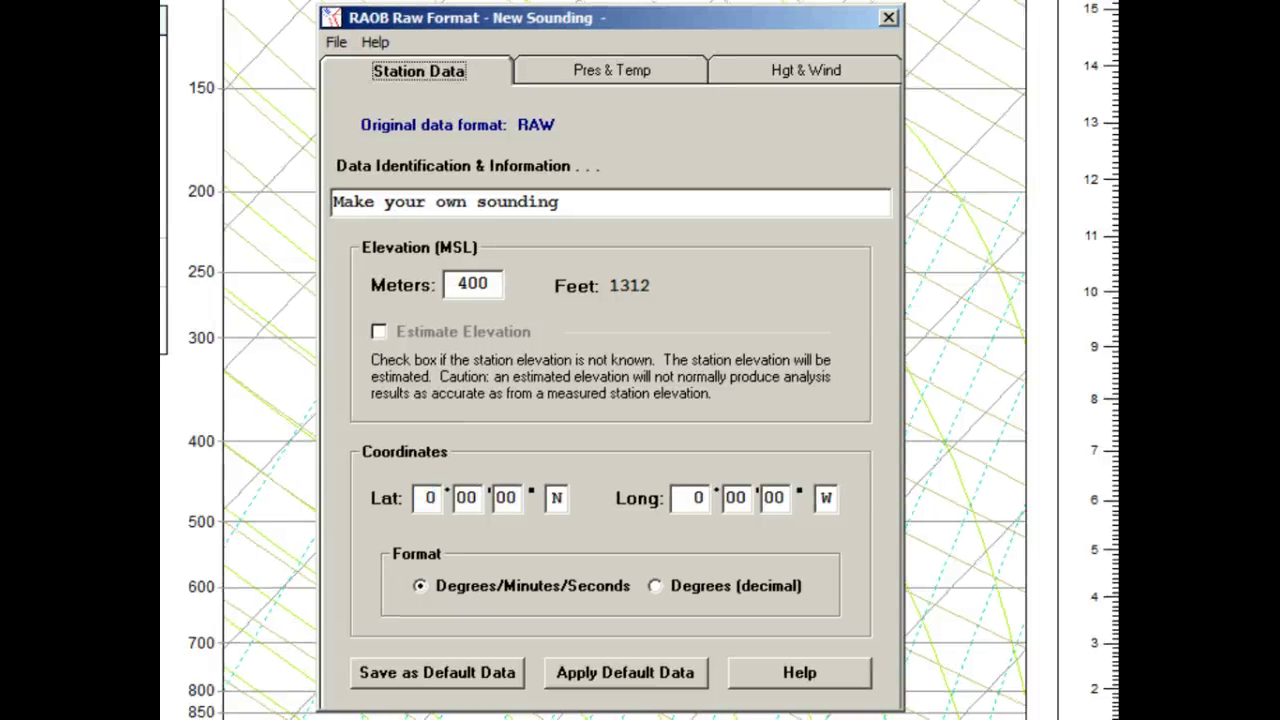
# Step: Use integer pressure format and enter level 1 as 966 mb, temperature 11 °C and dew point 10.1 °C
pyautogui.click(529, 69)
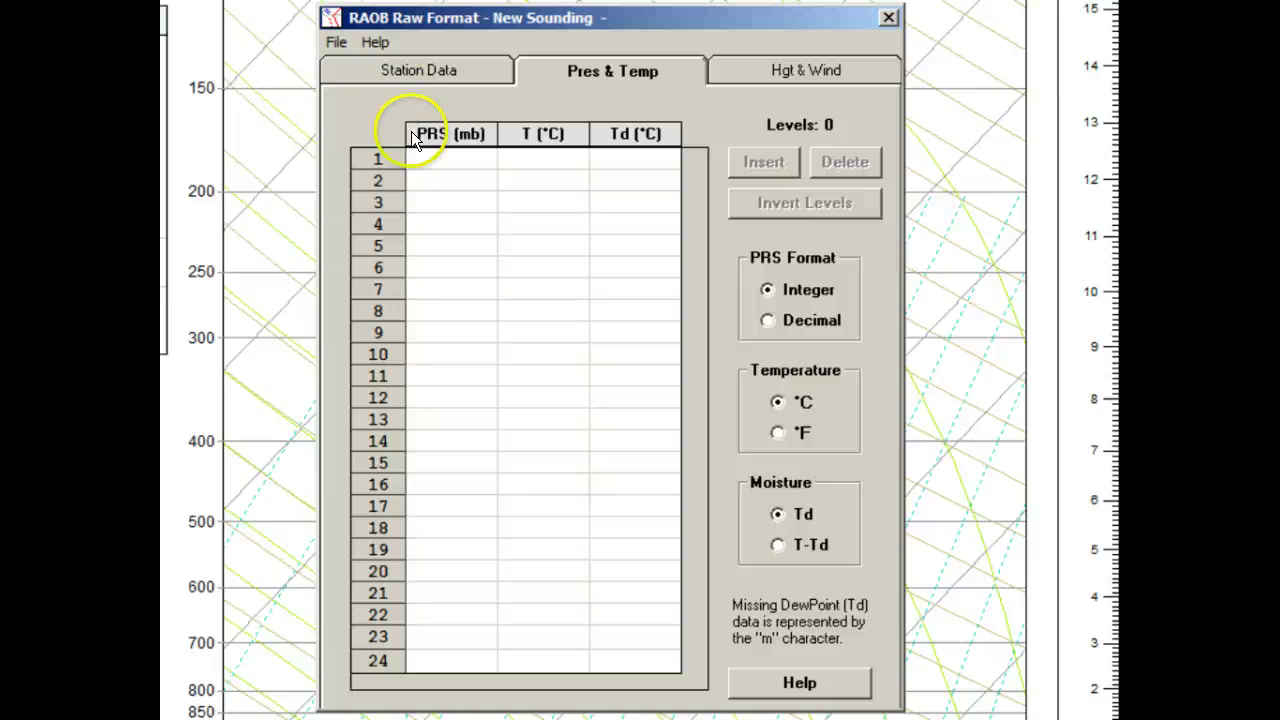
pyautogui.click(440, 158)
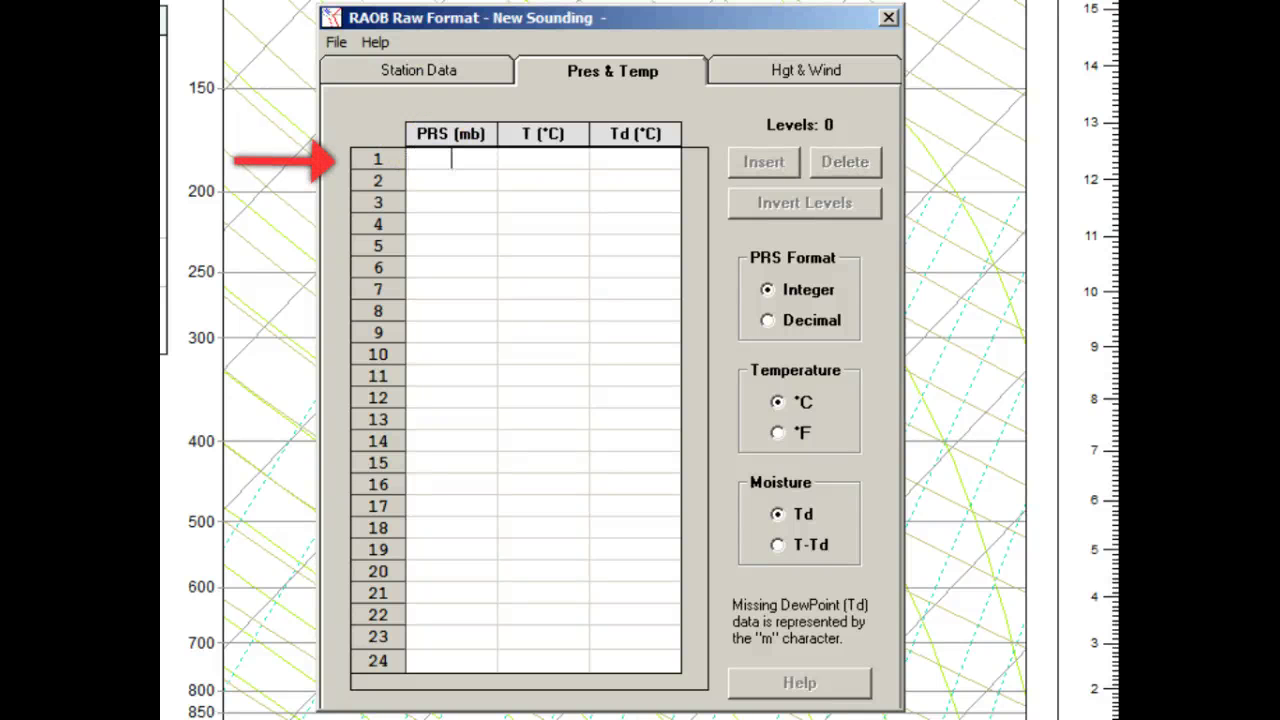
pyautogui.write('966')
pyautogui.press('Tab')
pyautogui.write('11')
pyautogui.press('Tab')
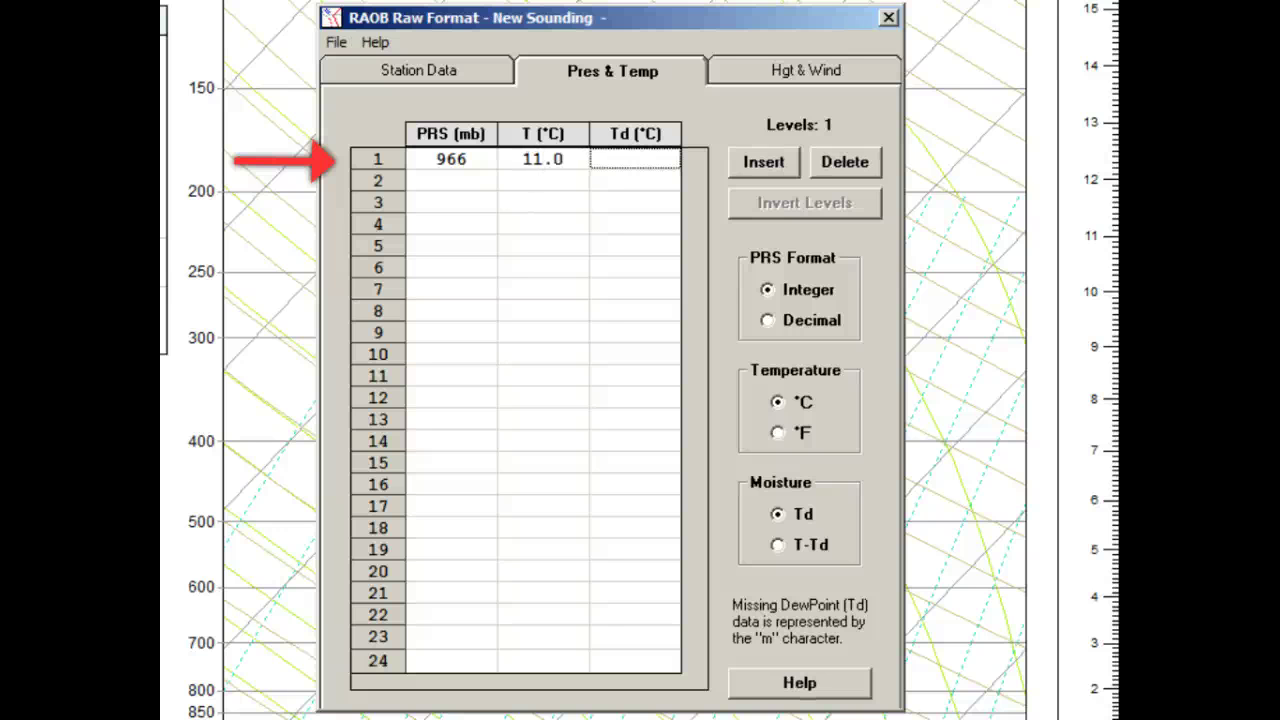
pyautogui.write('10')
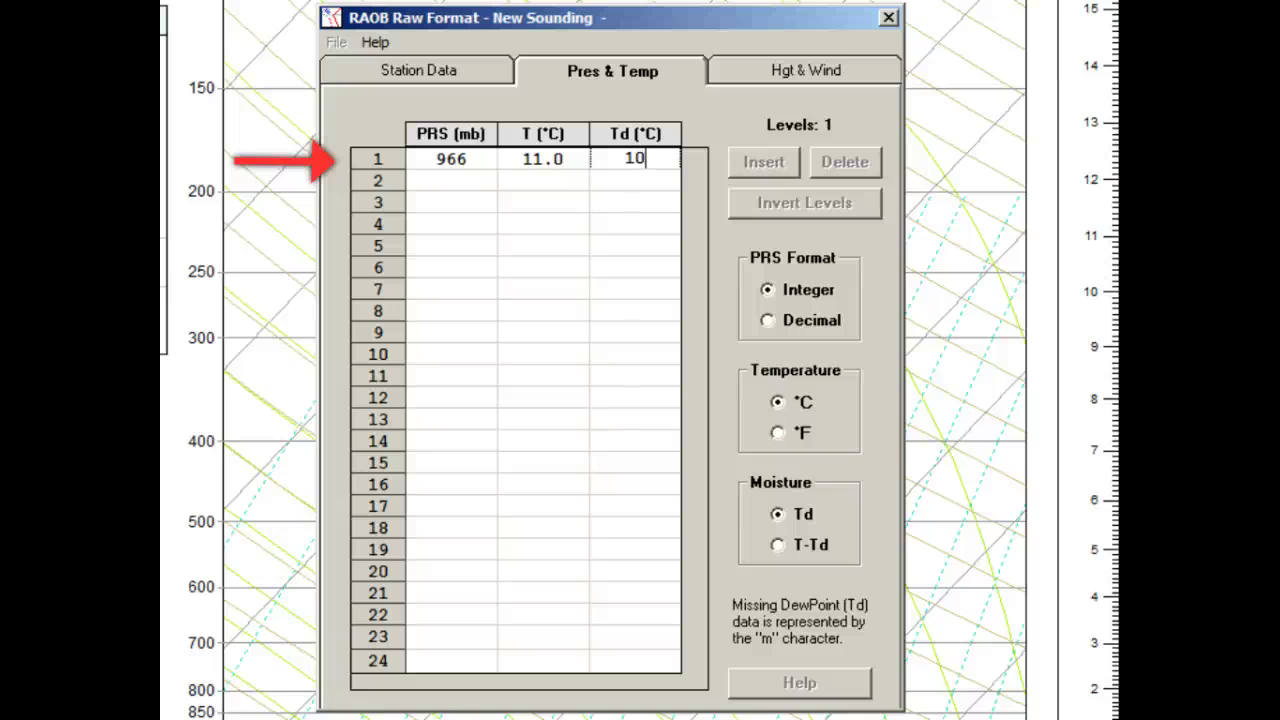
pyautogui.write('.1')
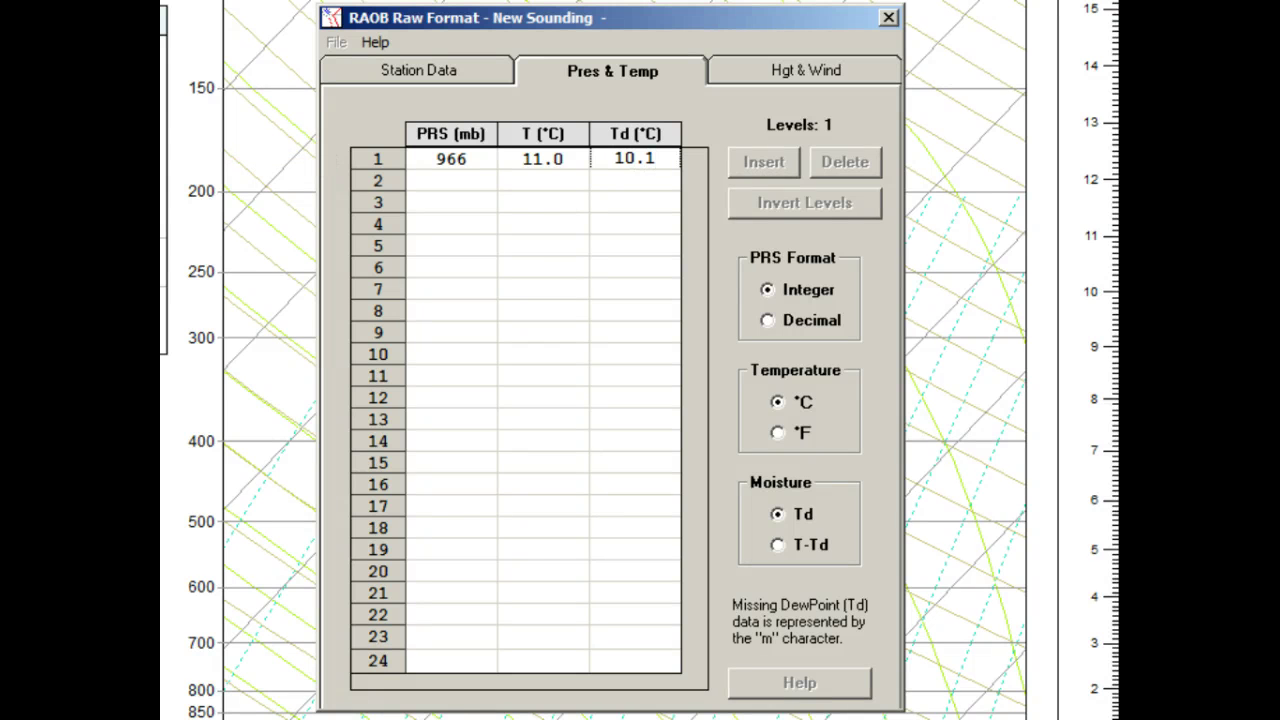
pyautogui.press('Tab')
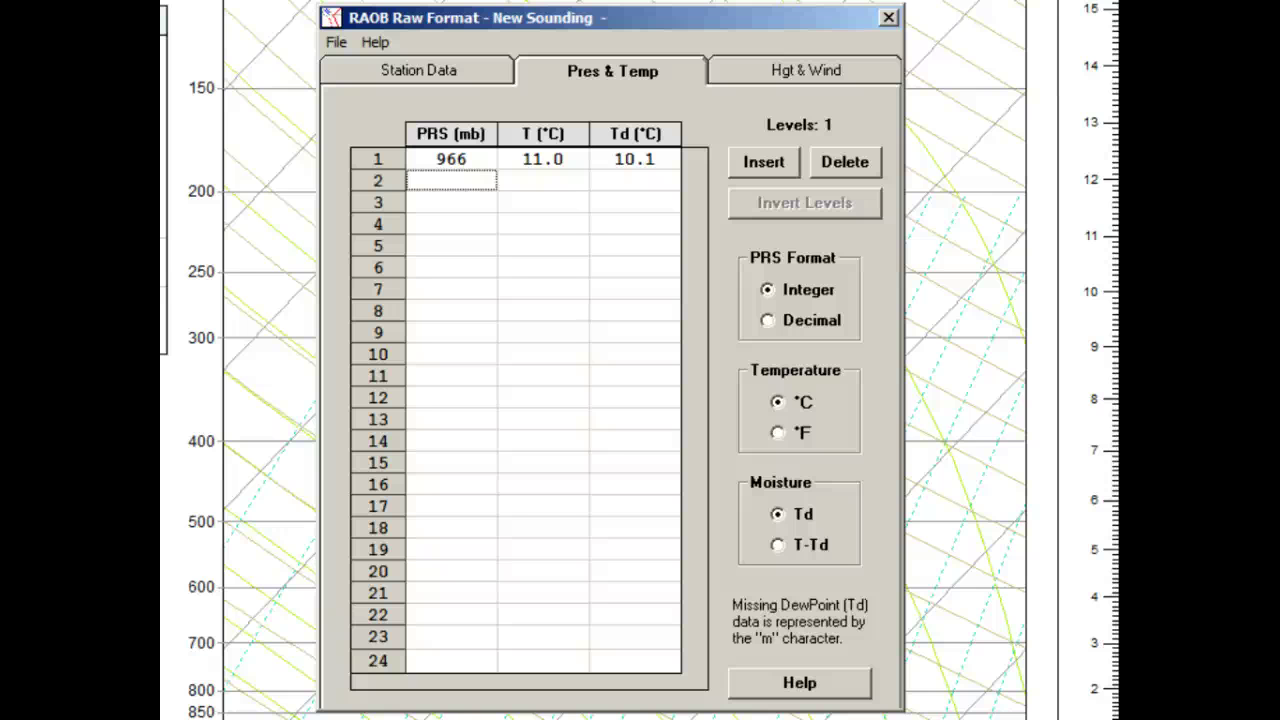
# Step: Enter the surface wind level with height 0 ft AGL, direction 0 degrees and speed 0 knots
pyautogui.click(734, 70)
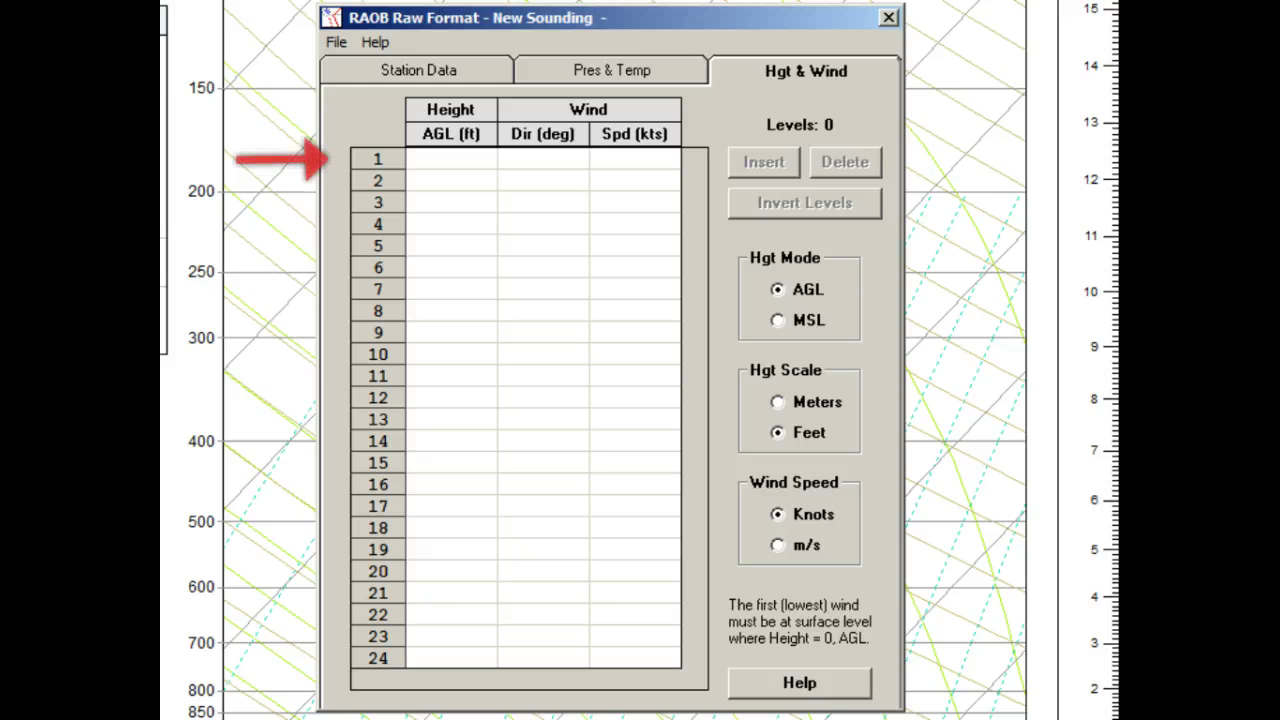
pyautogui.click(450, 158)
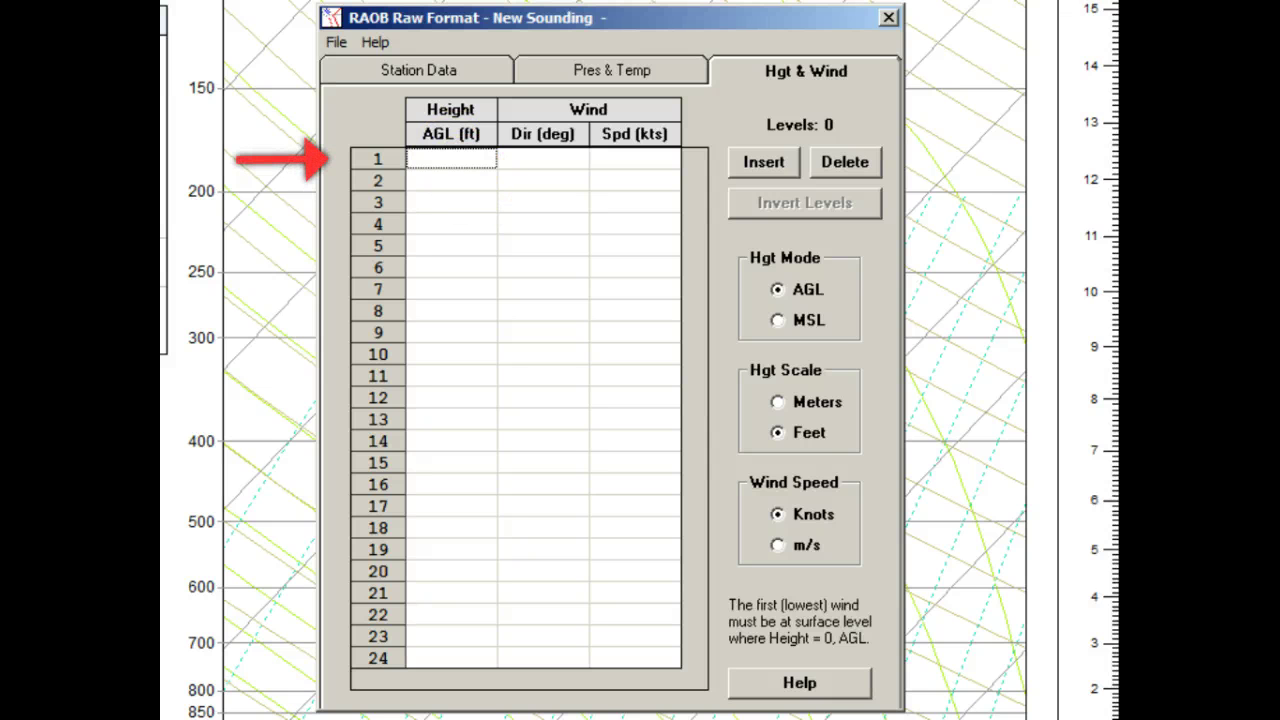
pyautogui.write('0')
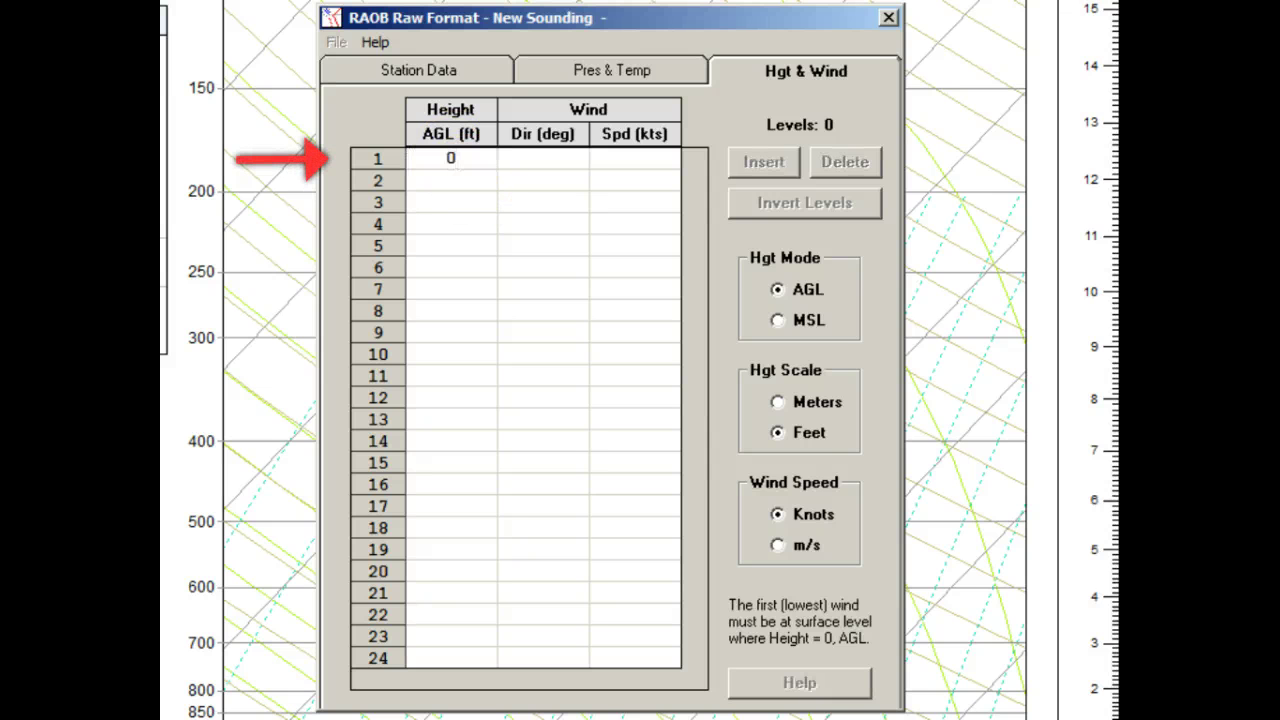
pyautogui.press('Tab')
pyautogui.write('0')
pyautogui.press('Tab')
pyautogui.write('0')
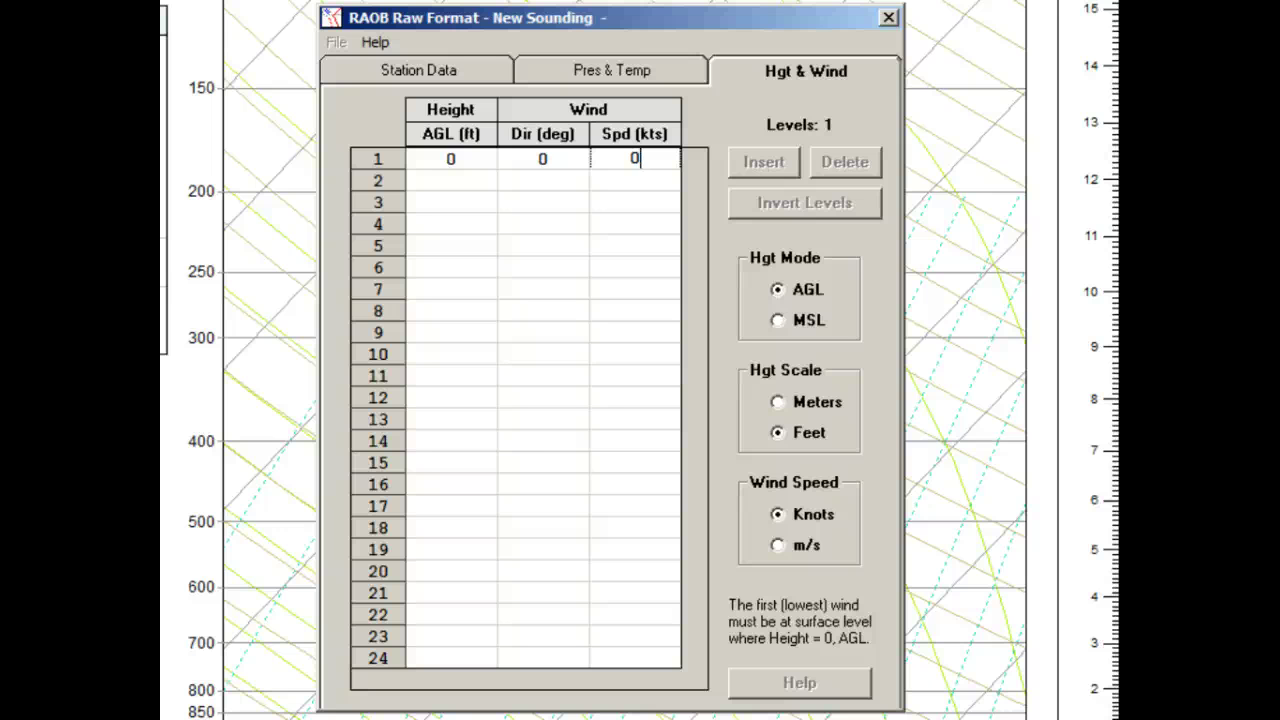
pyautogui.press('Tab')
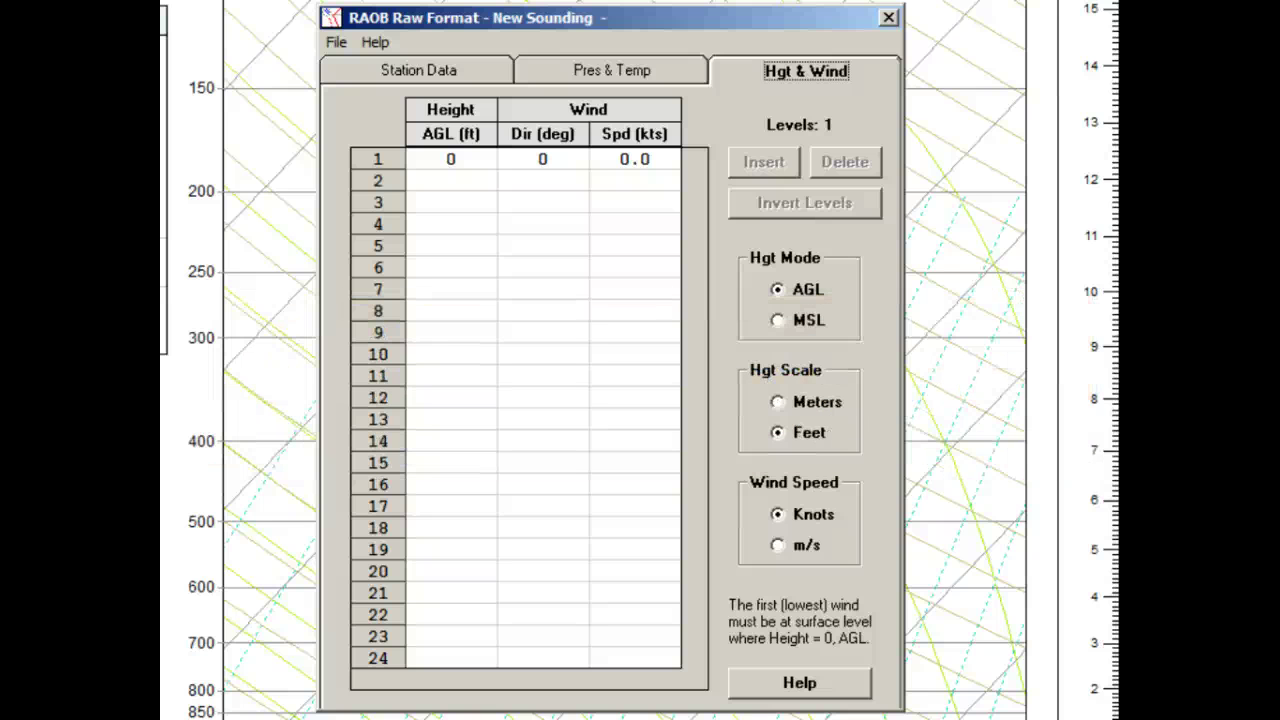
# Step: Save the new sounding as SAMPLE.TXT and plot it on the diagram
pyautogui.click(331, 41)
pyautogui.click(332, 66)
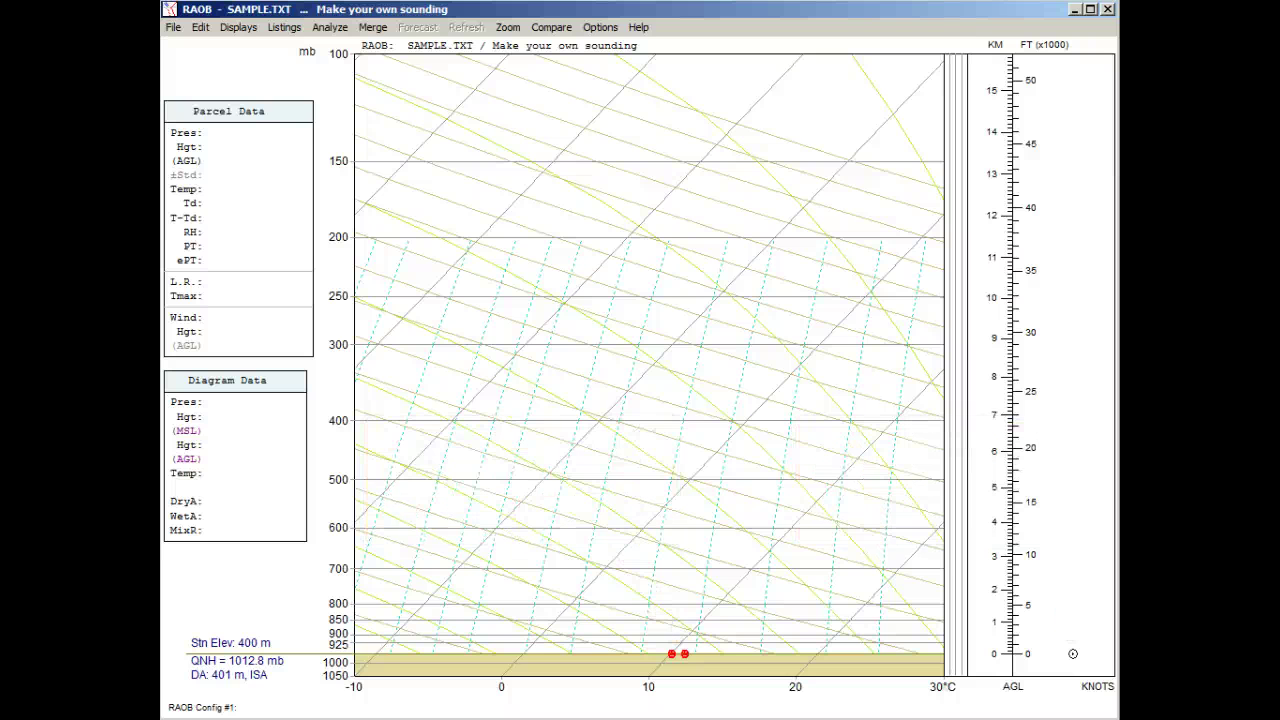
# Step: Set the diagram's upper pressure limit to 600 mb and show no saturation mixing ratio lines
pyautogui.rightClick(455, 155)
pyautogui.click(481, 214)
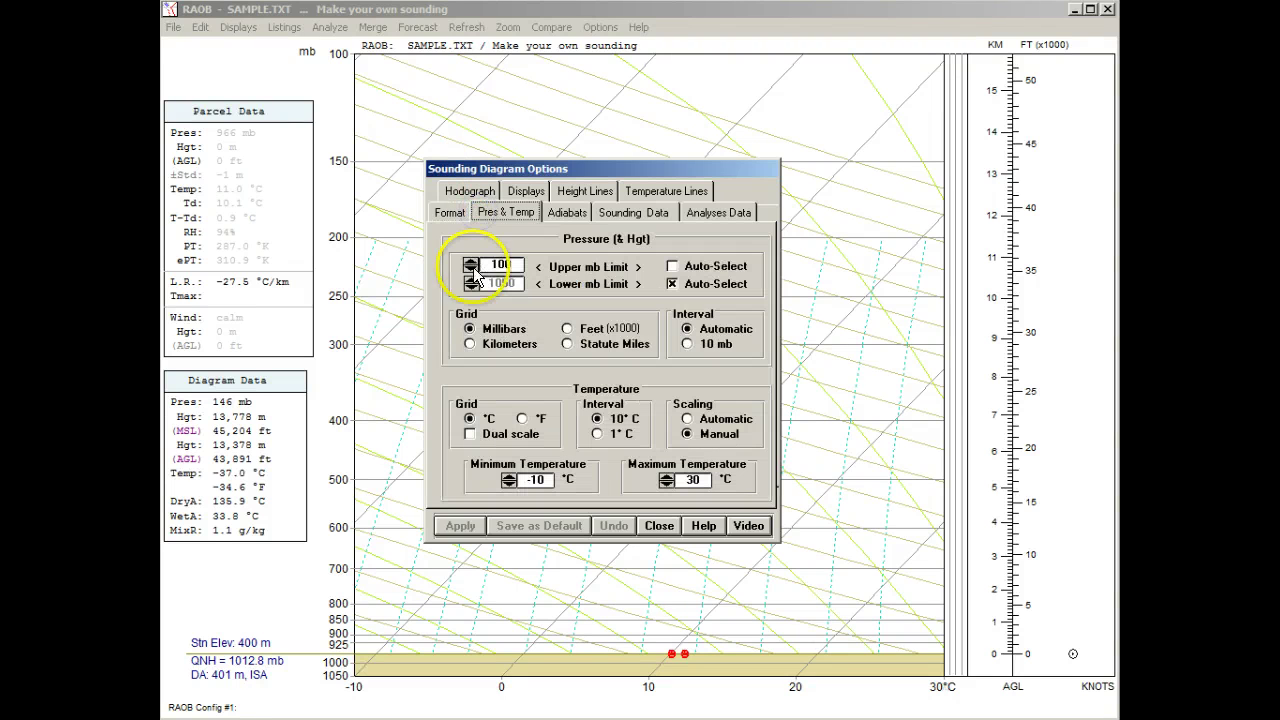
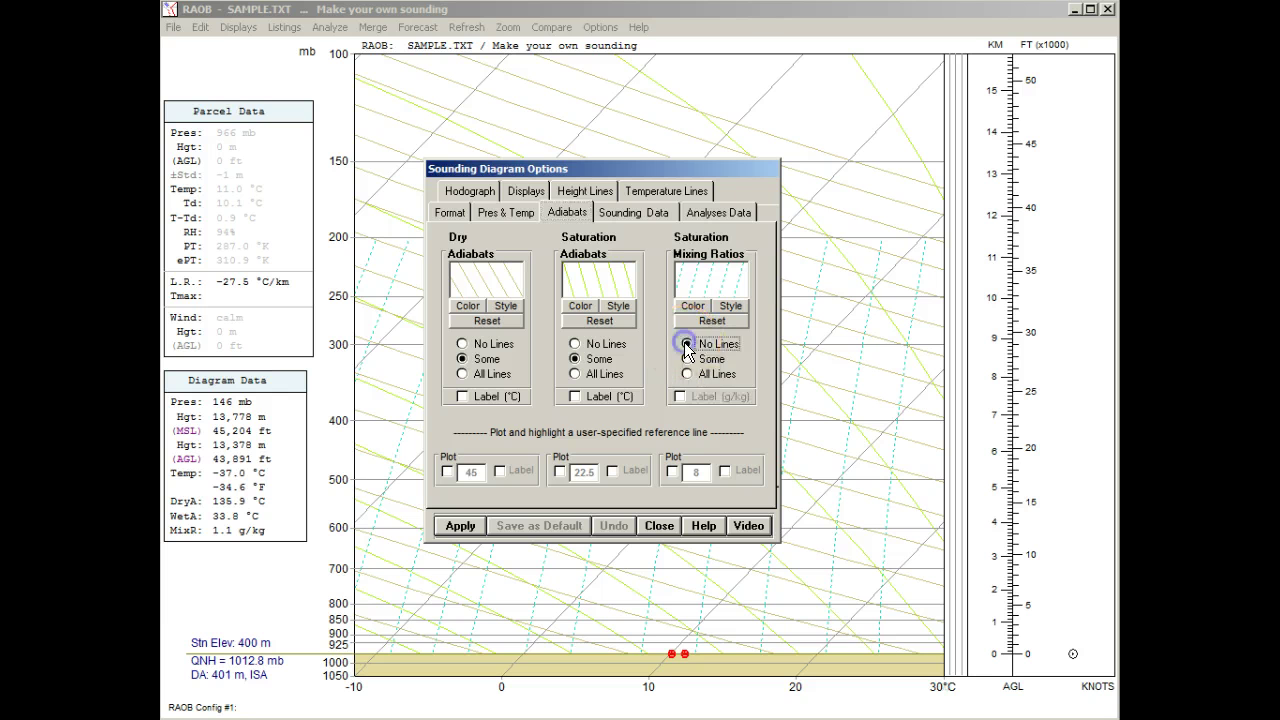
pyautogui.click(458, 526)
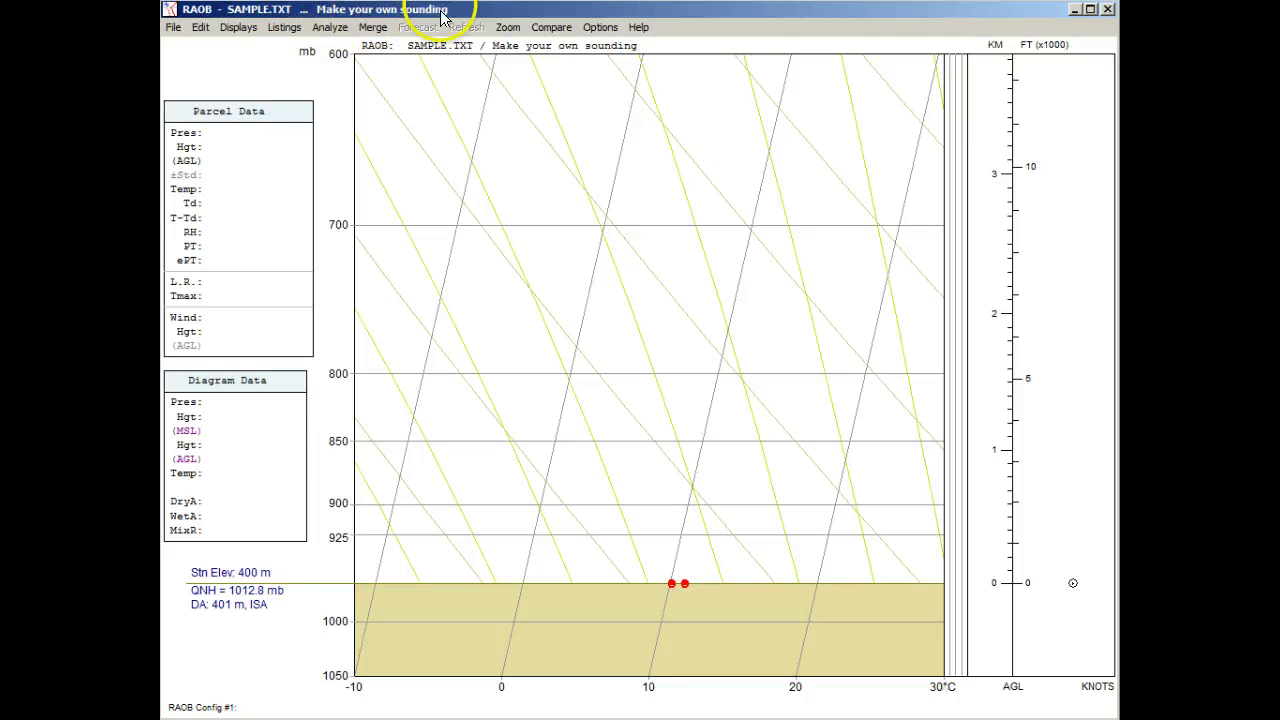
# Step: Consult the help list of mouse and keyboard shortcuts for adding and deleting sounding data
pyautogui.click(638, 27)
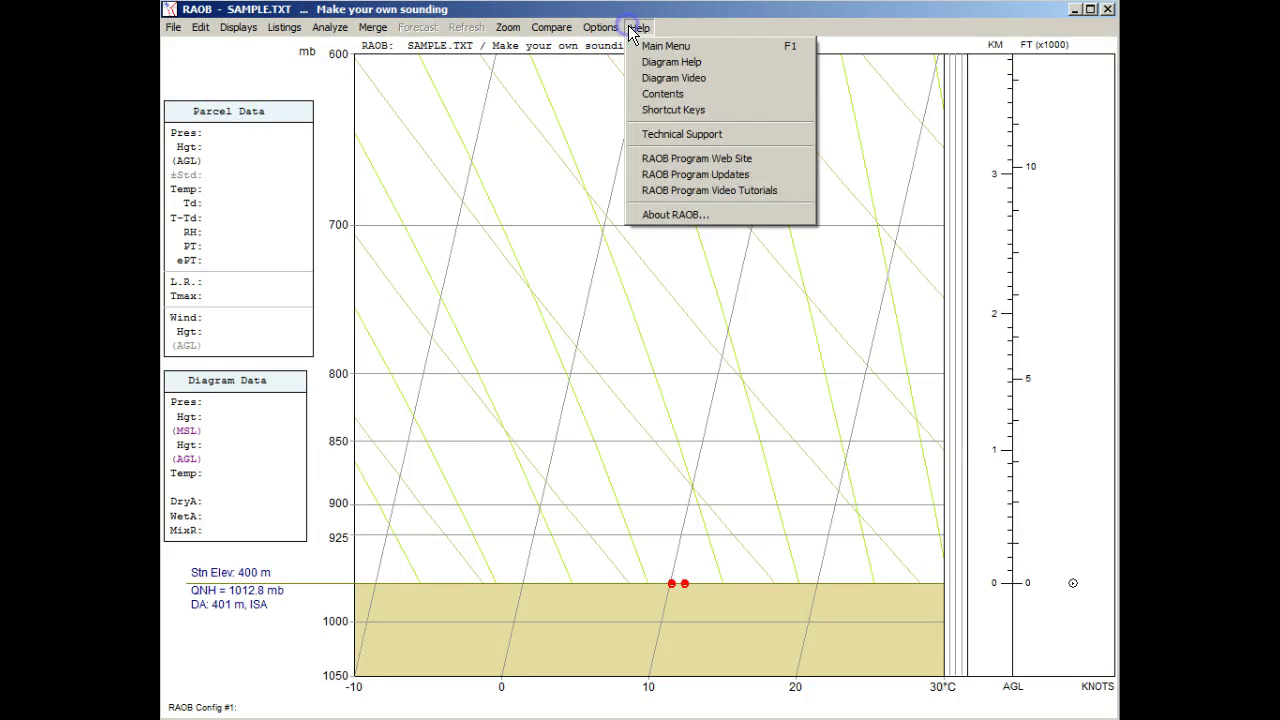
pyautogui.click(634, 110)
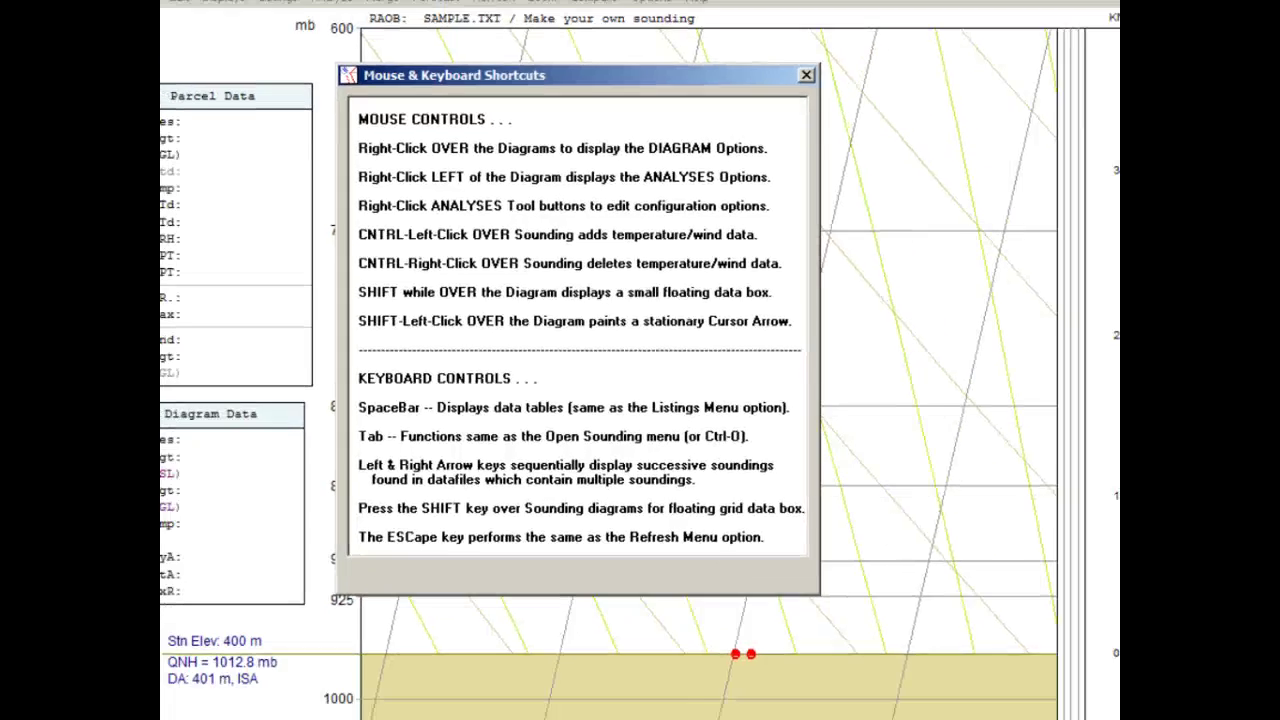
pyautogui.press('Escape')
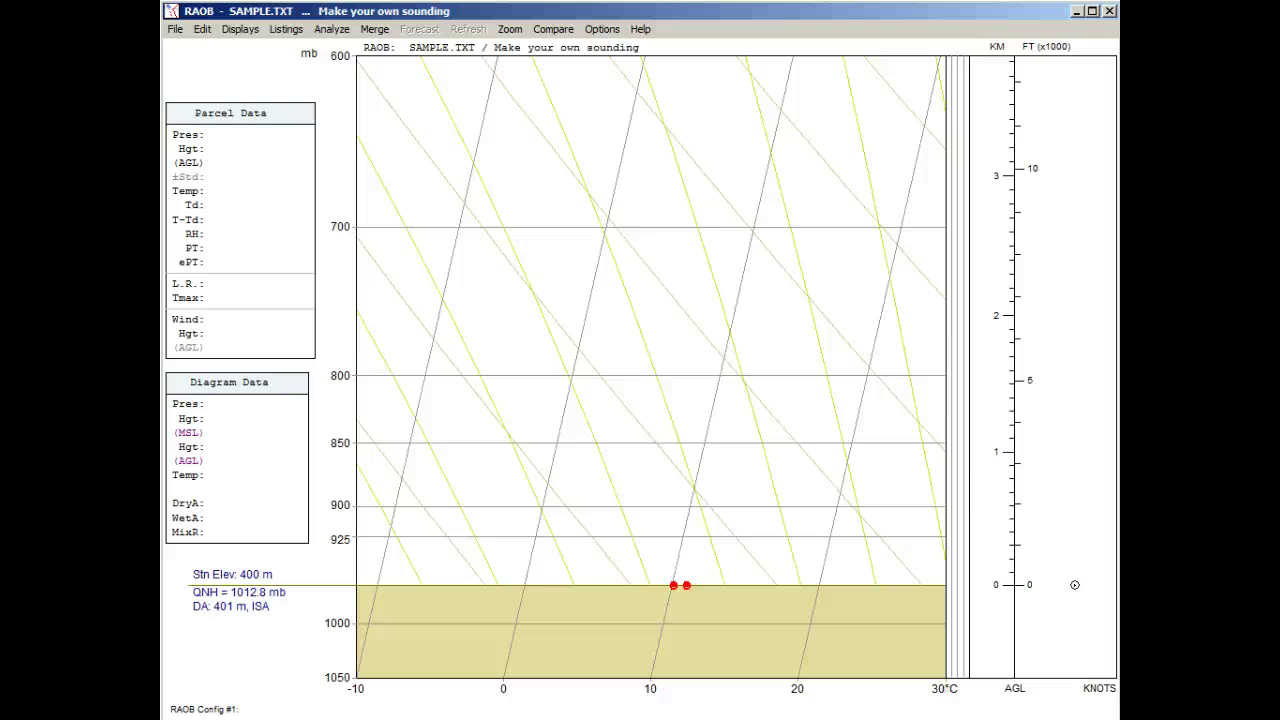
# Step: Add a 925 mb level to the sounding with temperature about 13.5 °C and dew point about 3.8 °C
pyautogui.click(732, 536)
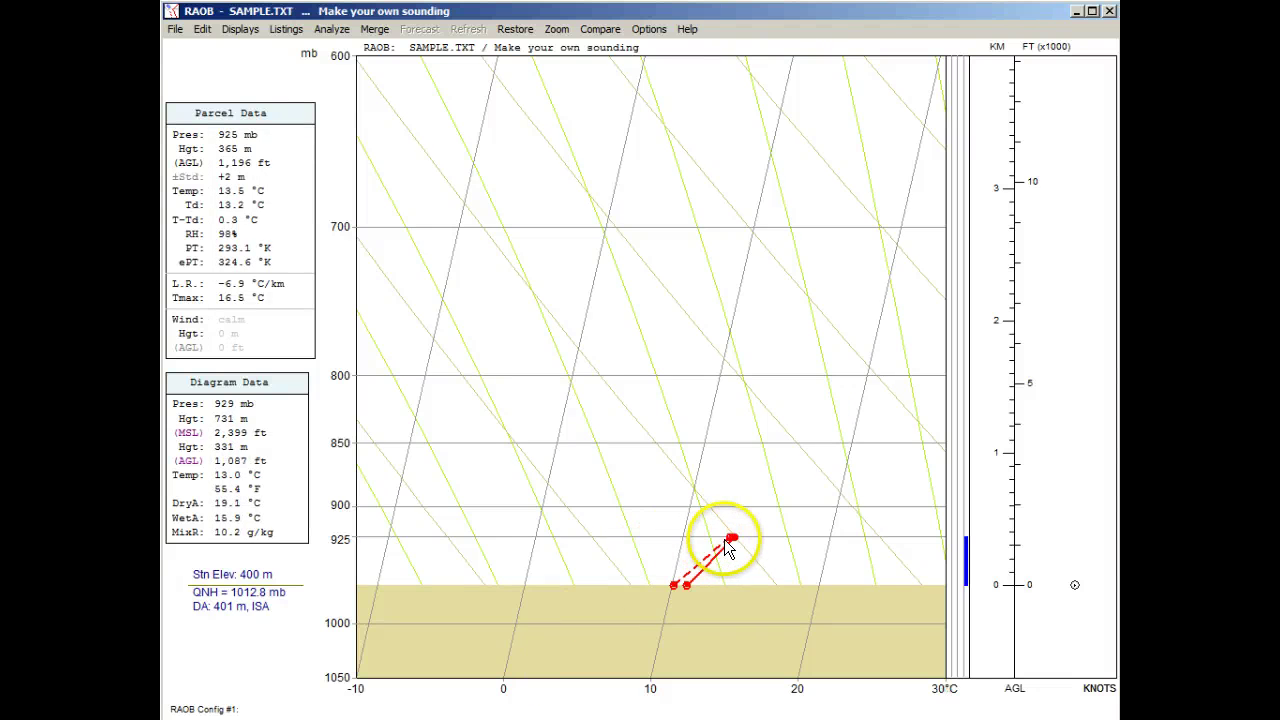
pyautogui.moveTo(733, 540); pyautogui.dragTo(591, 538)
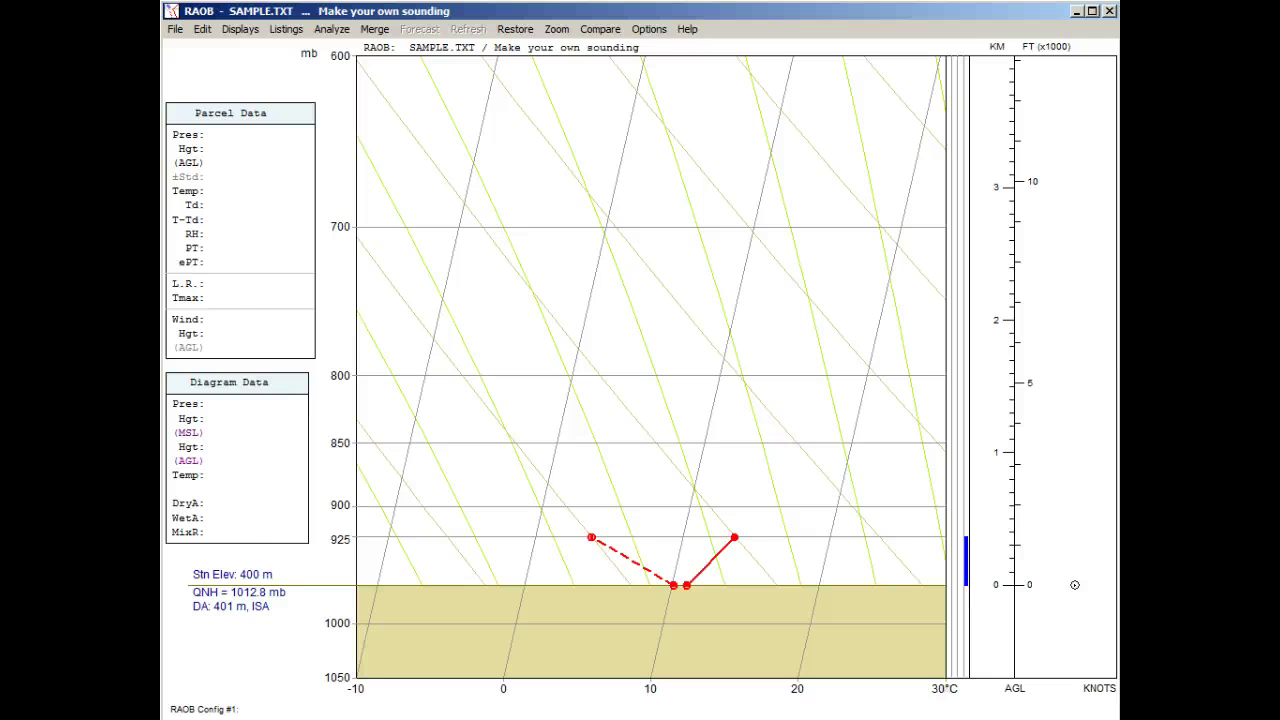
# Step: Change the diagram's pressure and height grid from millibars to feet (x1000)
pyautogui.rightClick(594, 289)
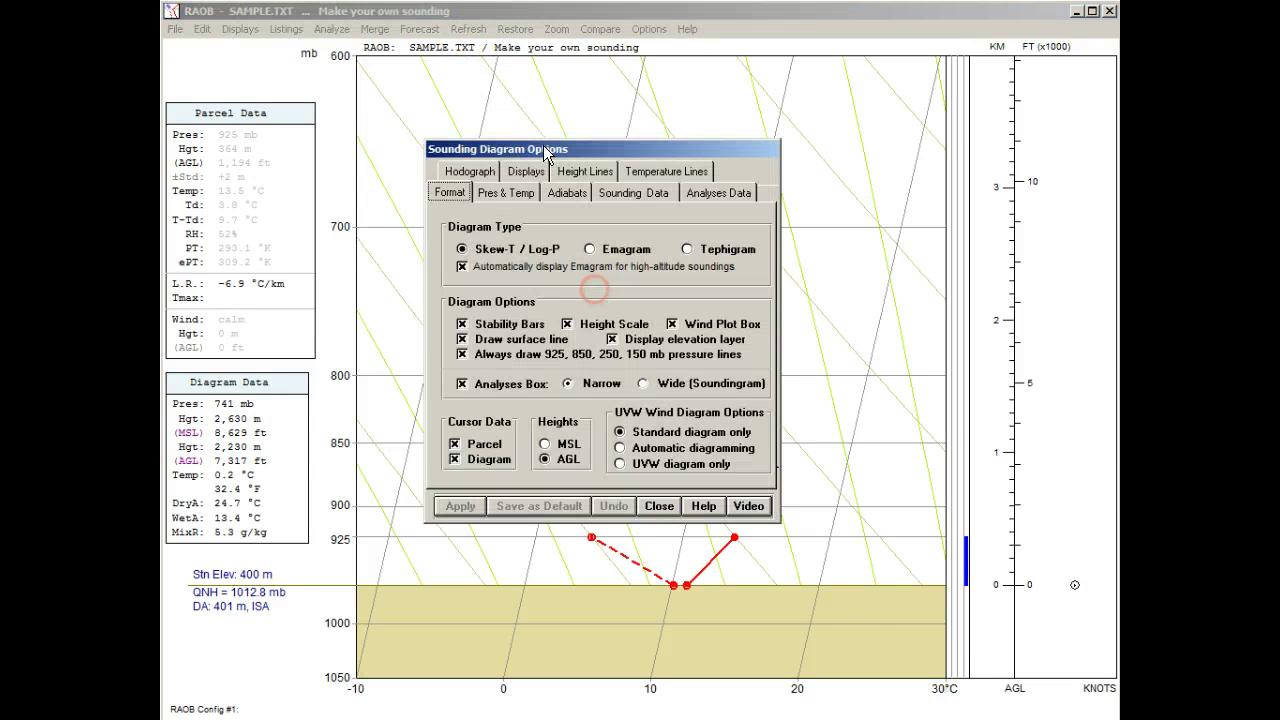
pyautogui.click(477, 194)
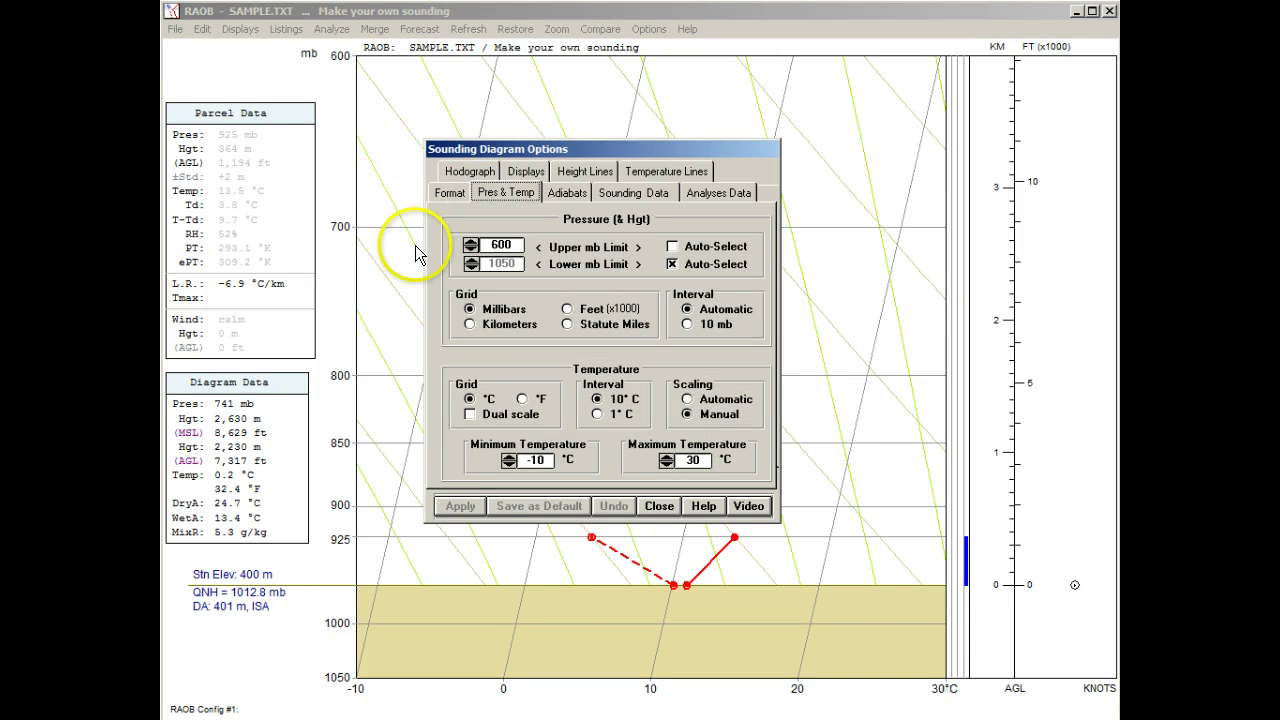
pyautogui.click(576, 310)
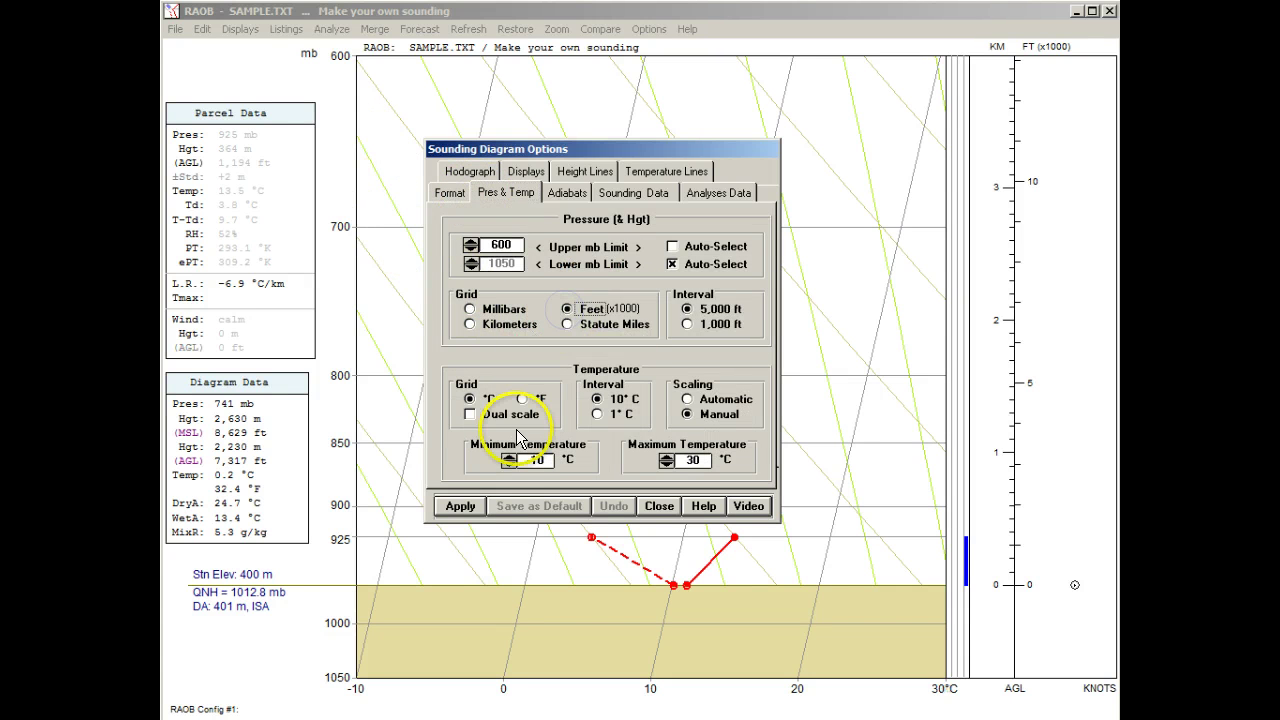
pyautogui.click(456, 506)
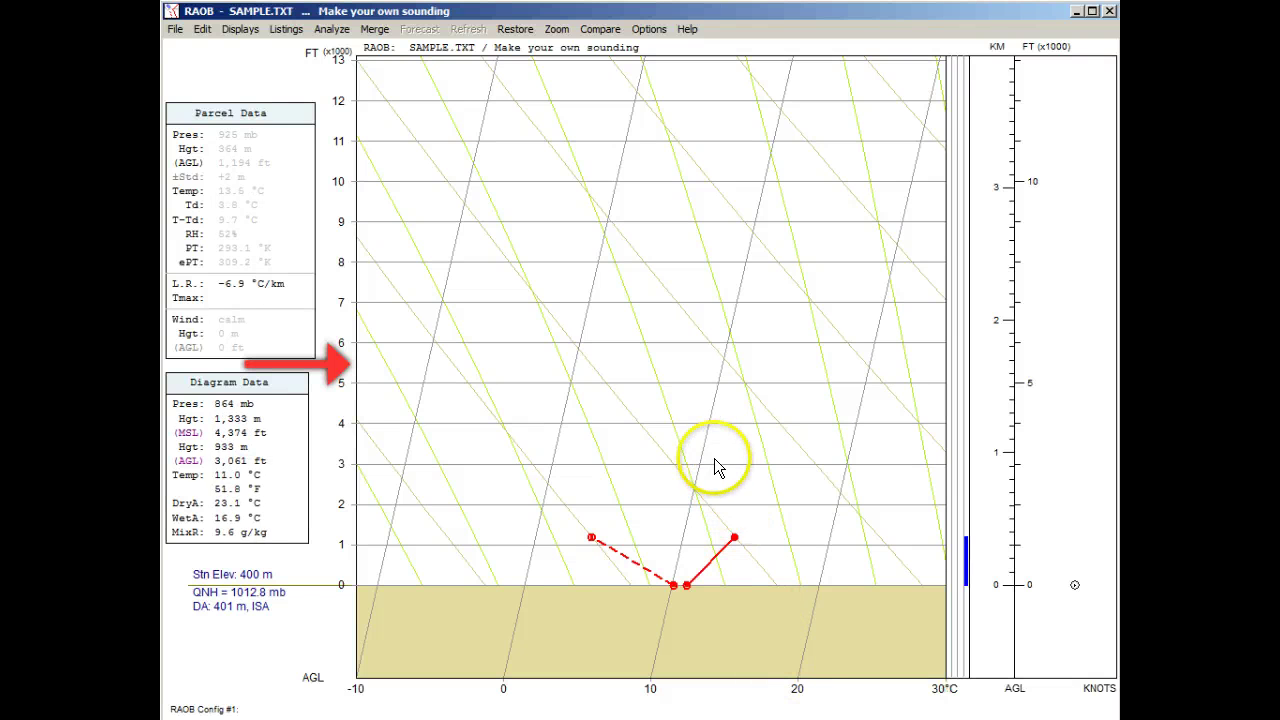
# Step: Add a saturated level at 792 mb, about 5,400 ft AGL, with temperature and dew point both about 1.8 °C
pyautogui.click(680, 364)
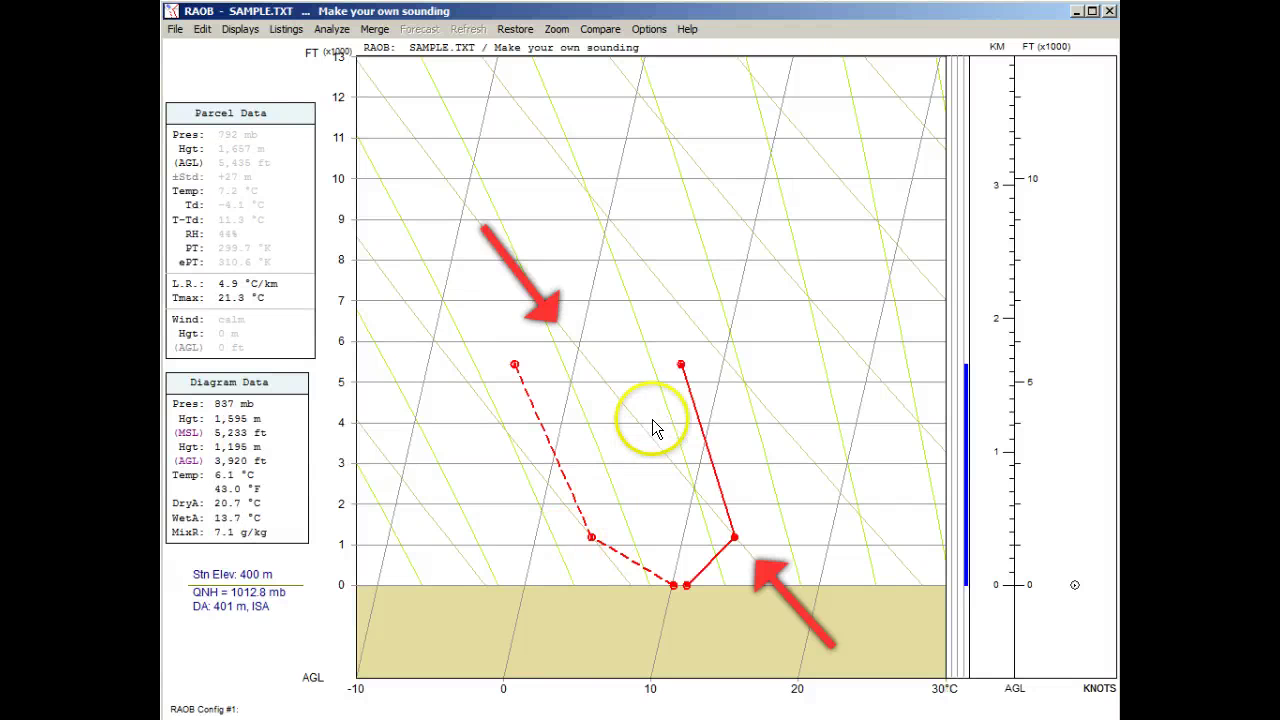
pyautogui.moveTo(680, 365); pyautogui.dragTo(591, 365)
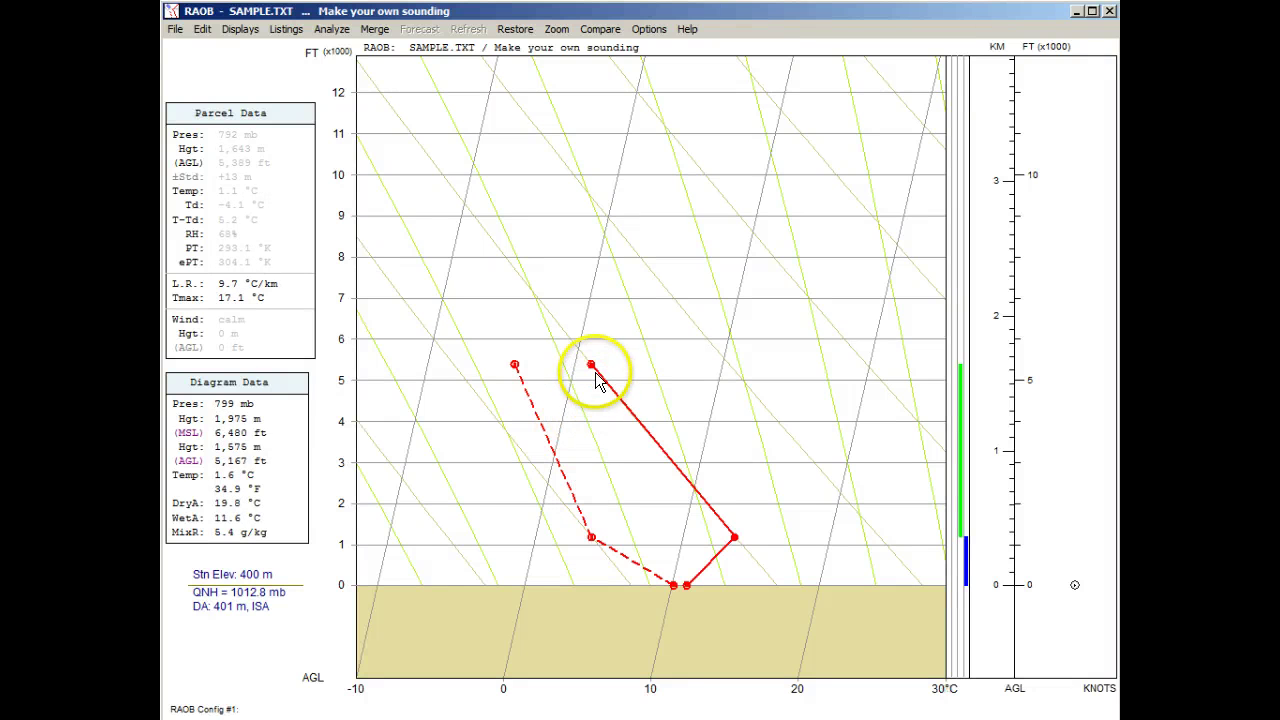
pyautogui.moveTo(591, 365); pyautogui.dragTo(601, 364)
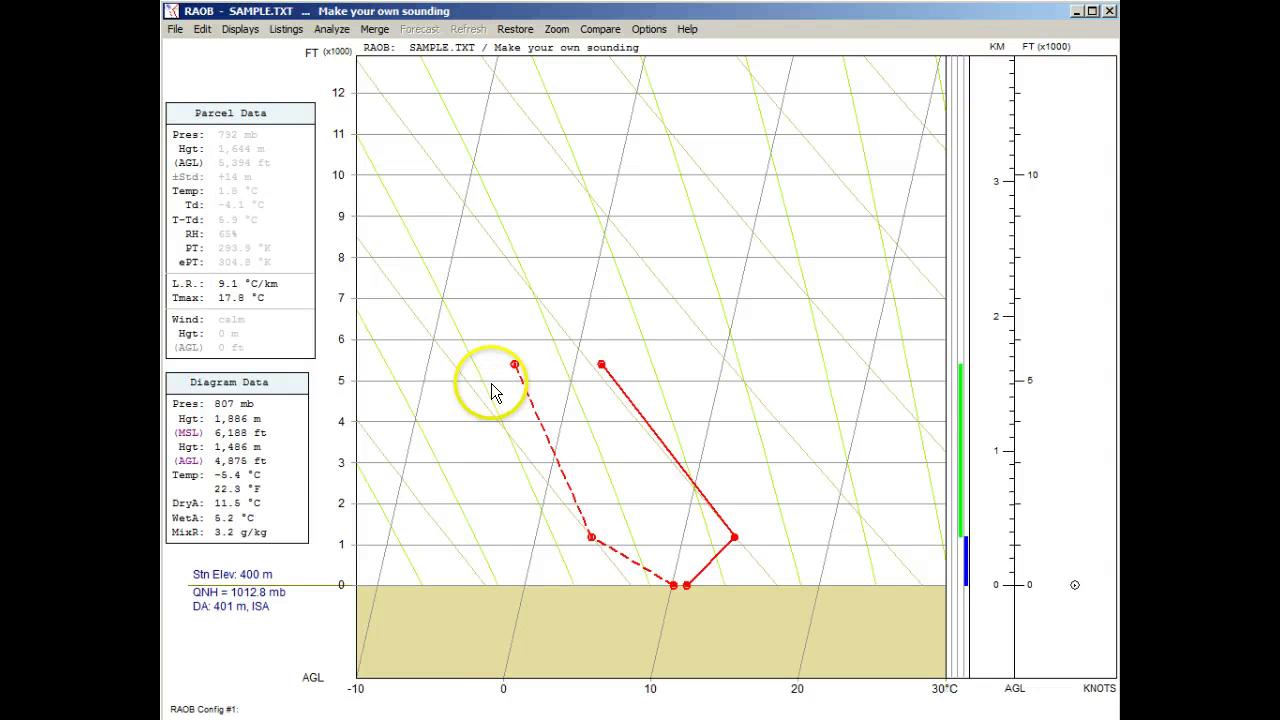
pyautogui.moveTo(528, 365); pyautogui.dragTo(597, 381)
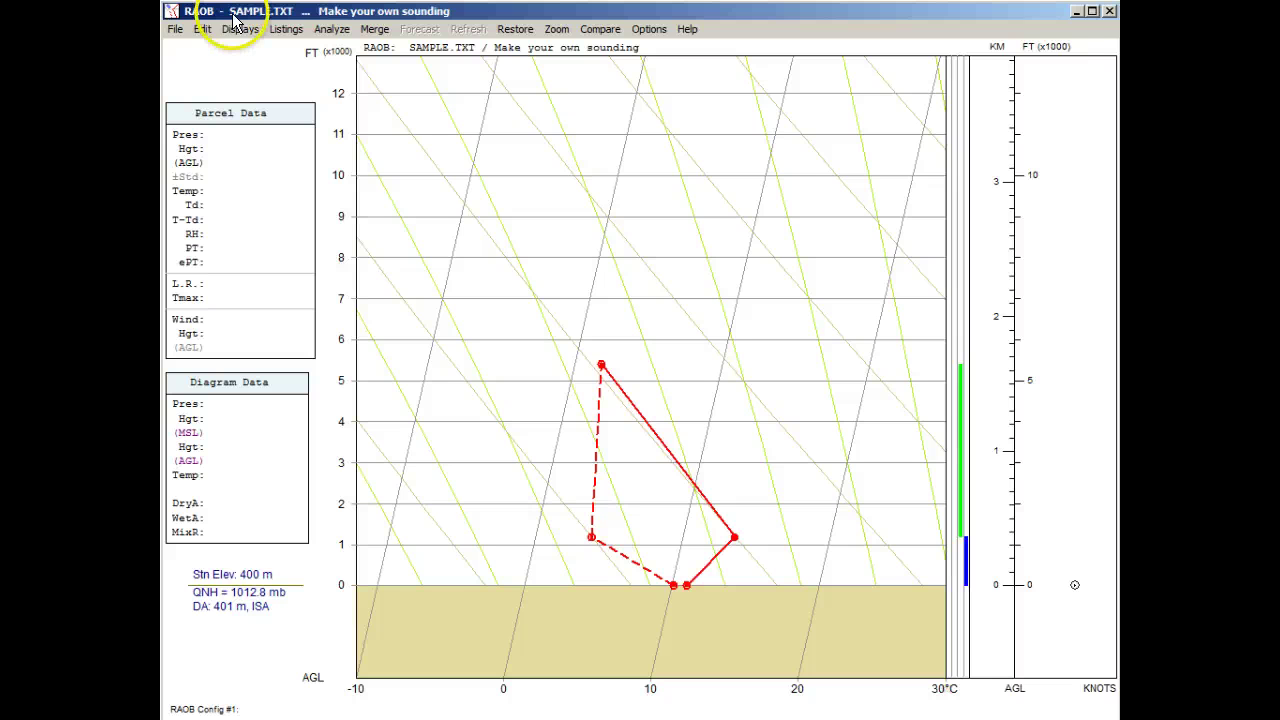
# Step: Display the automatic cloud analysis and add a saturated 718 mb level with temperature and dew point about -3.0 °C
pyautogui.rightClick(163, 57)
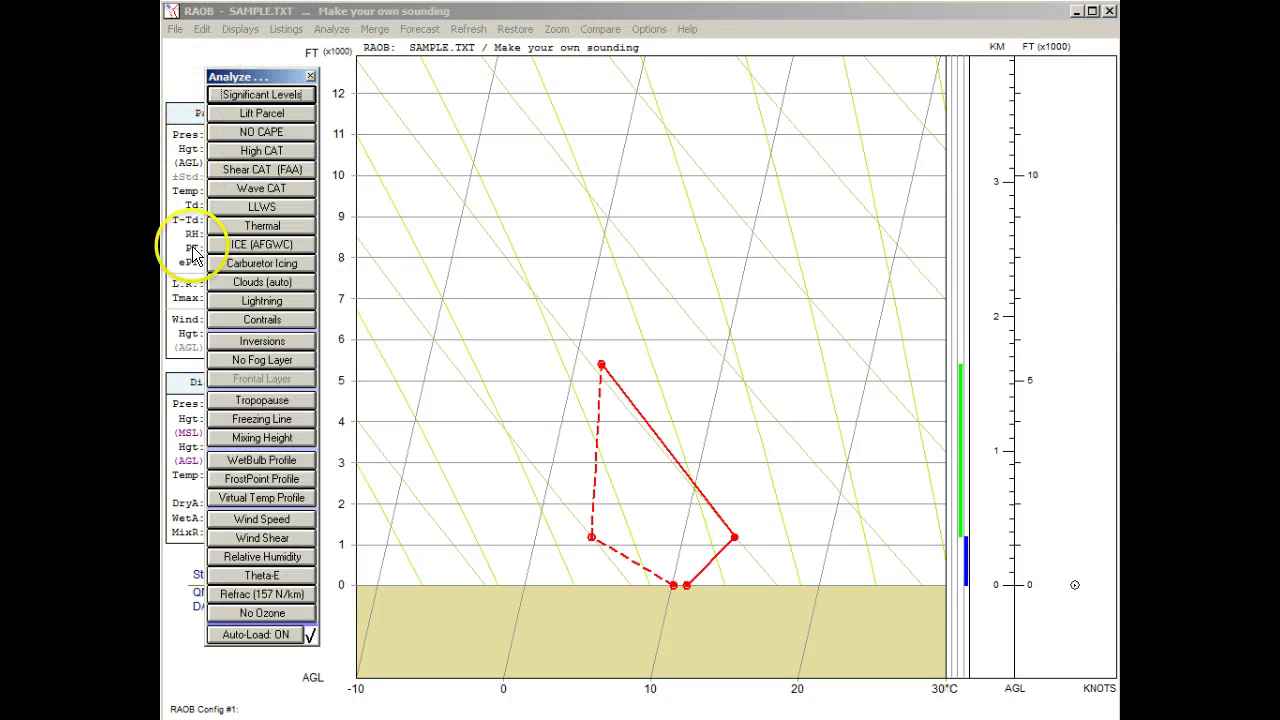
pyautogui.click(214, 282)
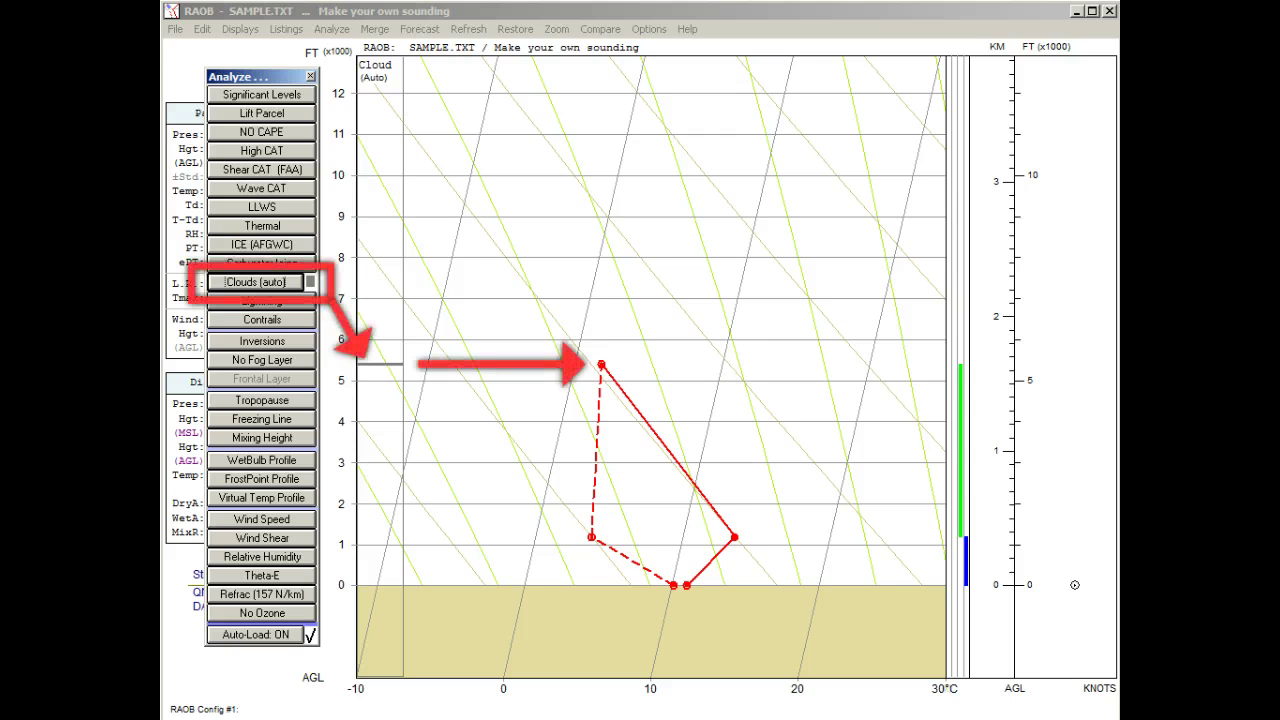
pyautogui.press('Escape')
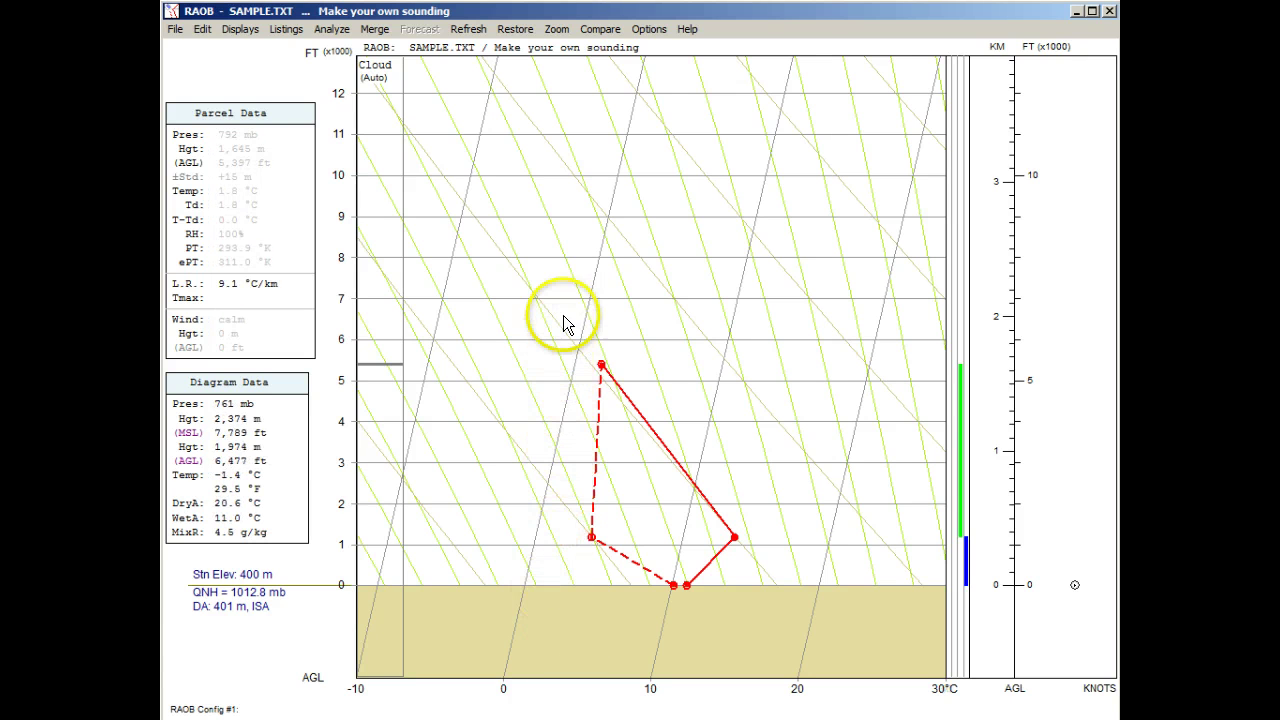
pyautogui.click(553, 255)
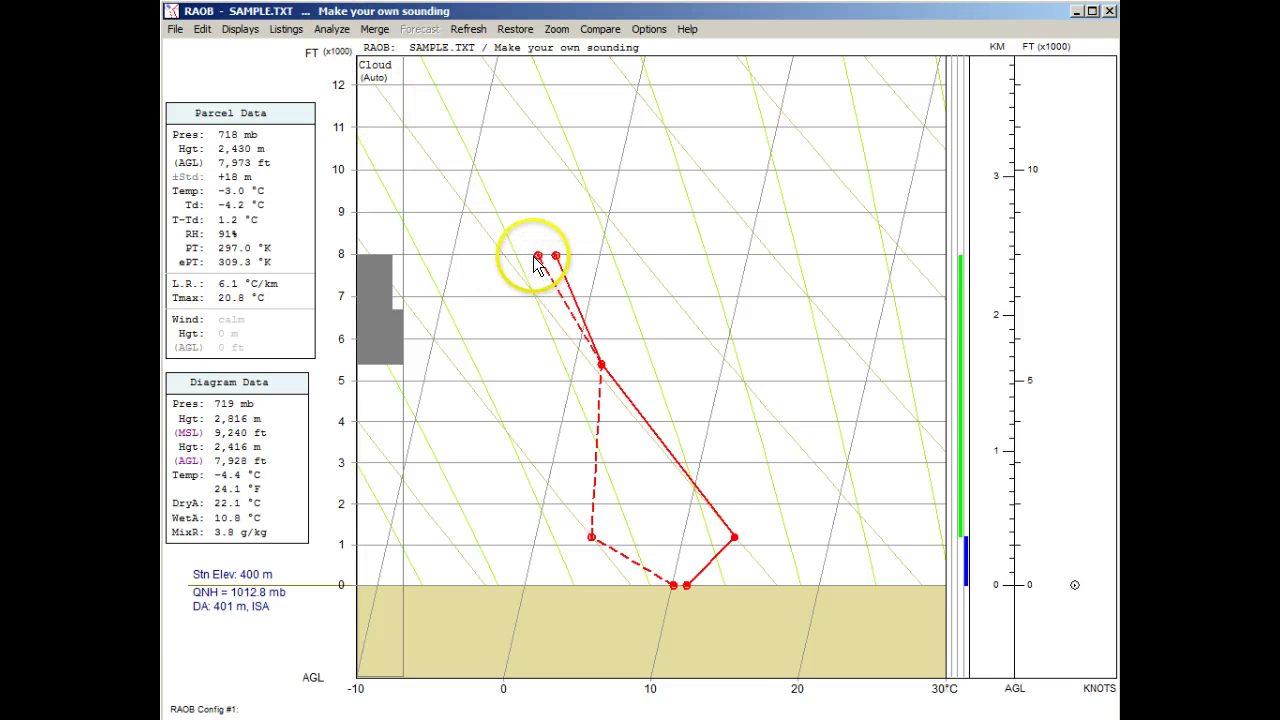
pyautogui.moveTo(538, 258); pyautogui.dragTo(553, 256)
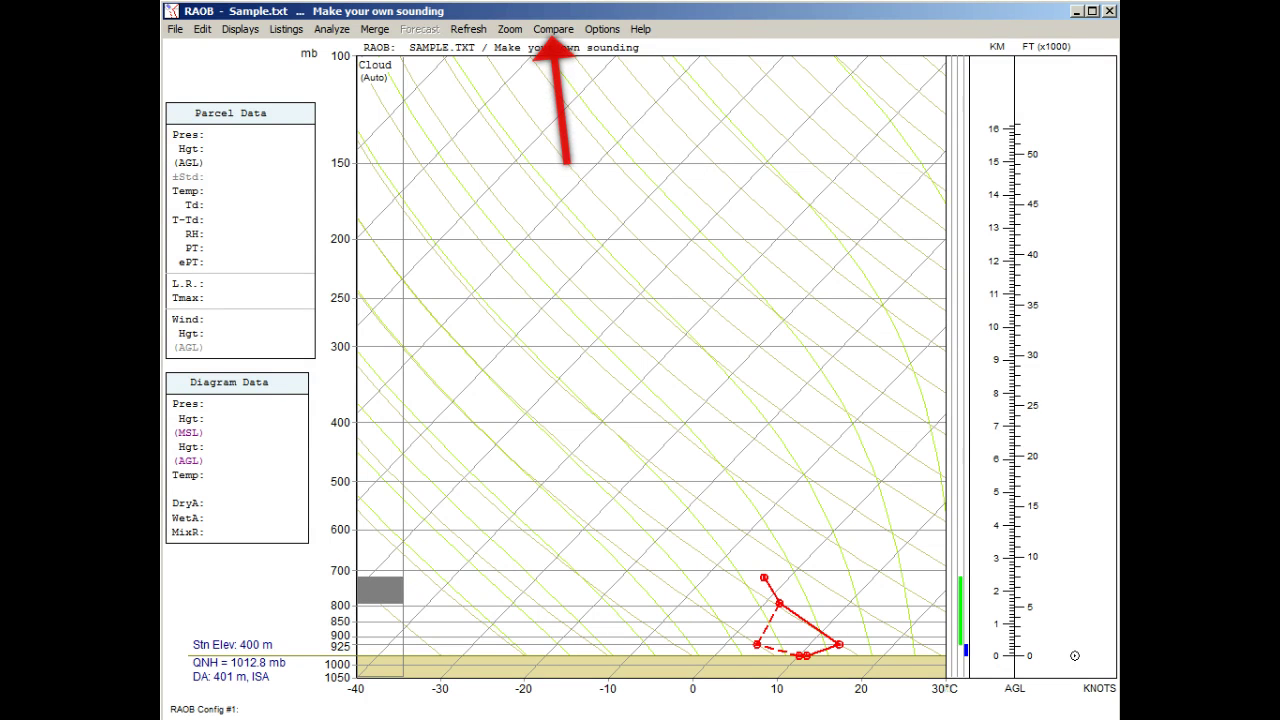
# Step: Overlay the ISA sounding and add levels along its temperature line at about 601, 404, 299, 228, 150 and 101 mb
pyautogui.click(544, 30)
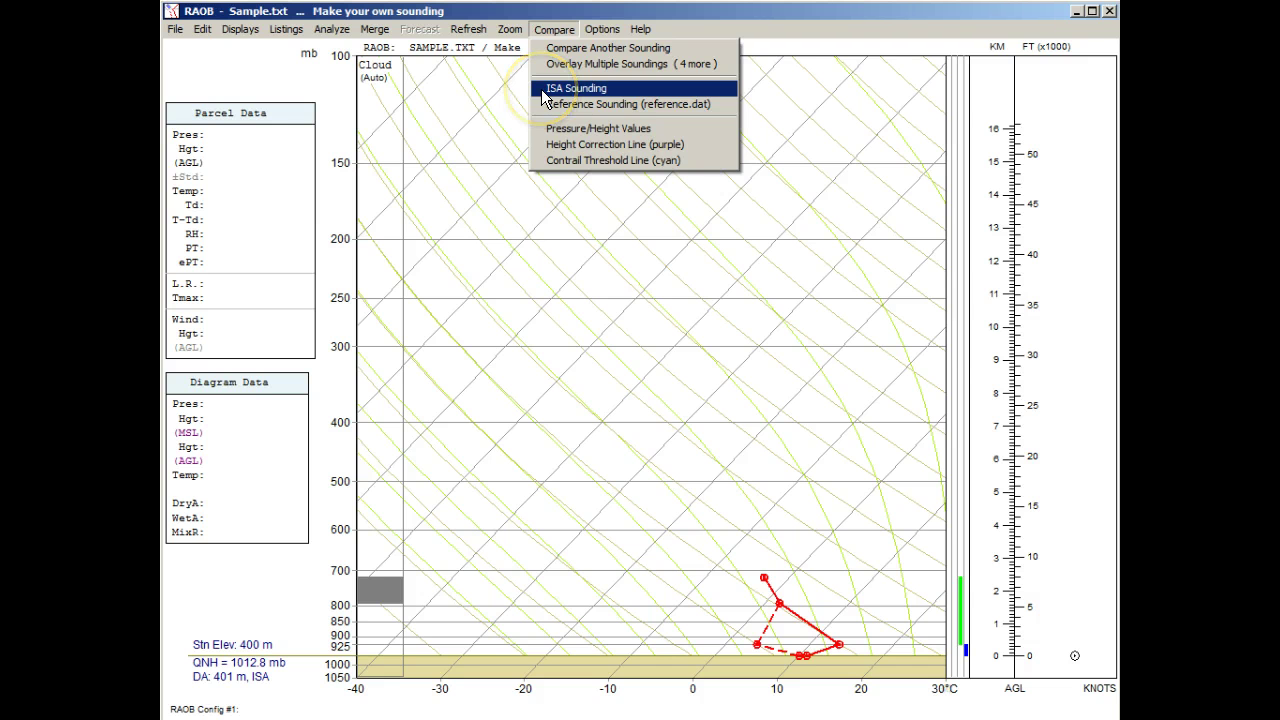
pyautogui.click(576, 89)
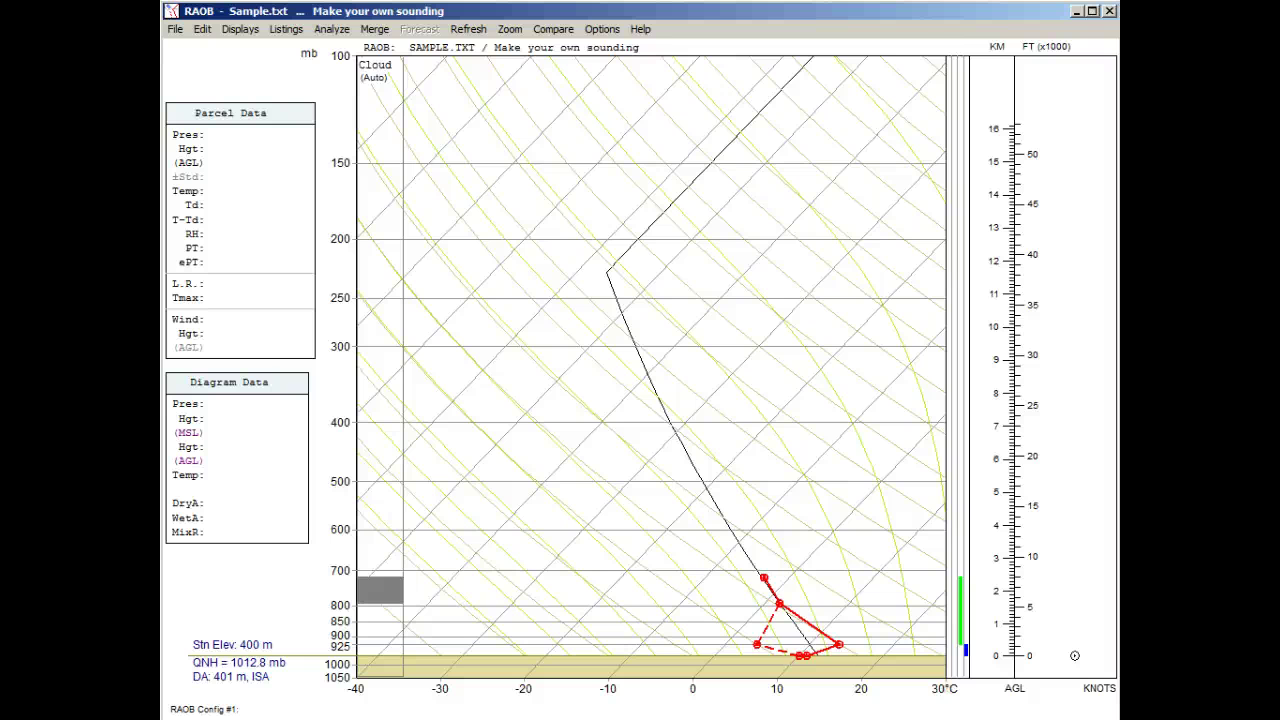
pyautogui.click(730, 530)
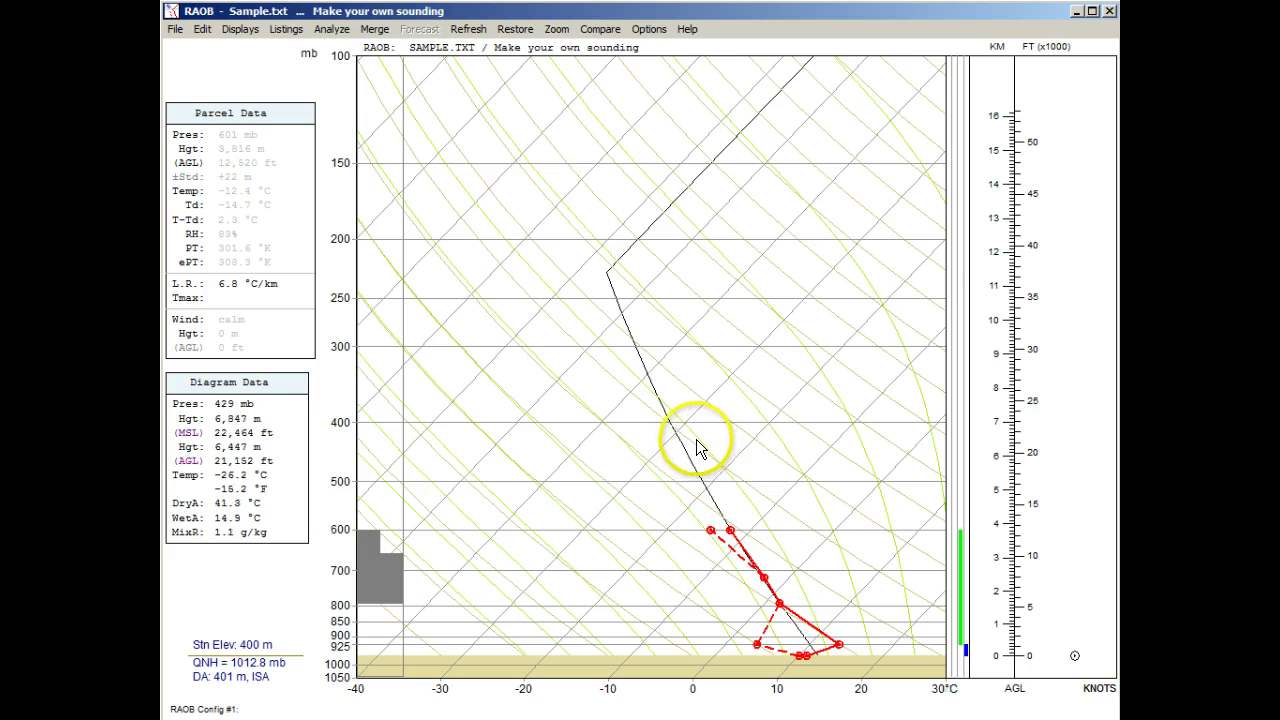
pyautogui.click(670, 425)
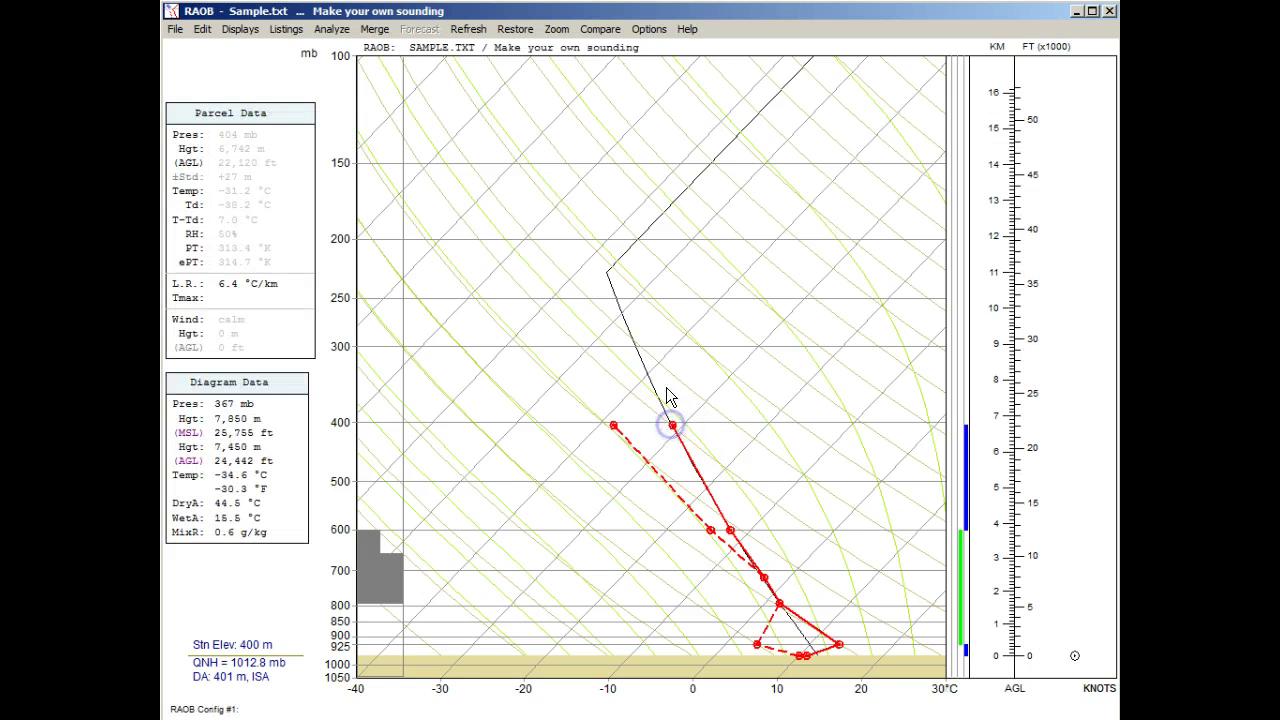
pyautogui.click(633, 345)
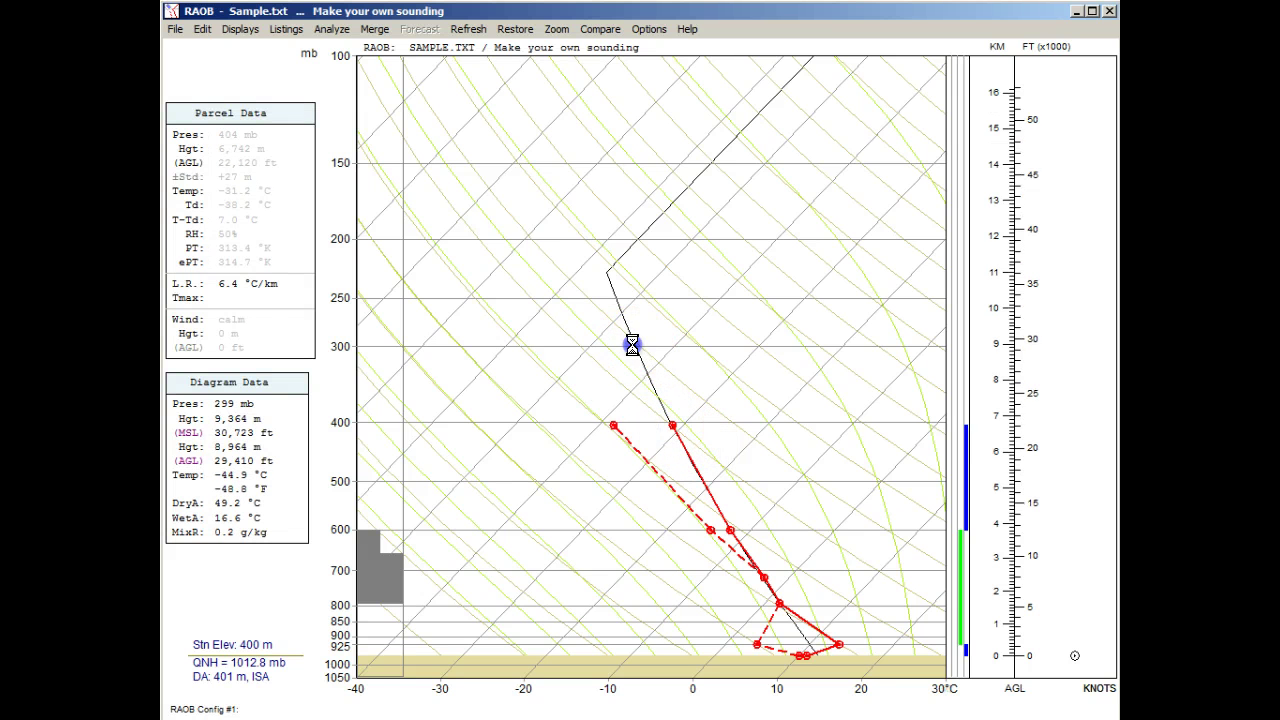
pyautogui.click(606, 273)
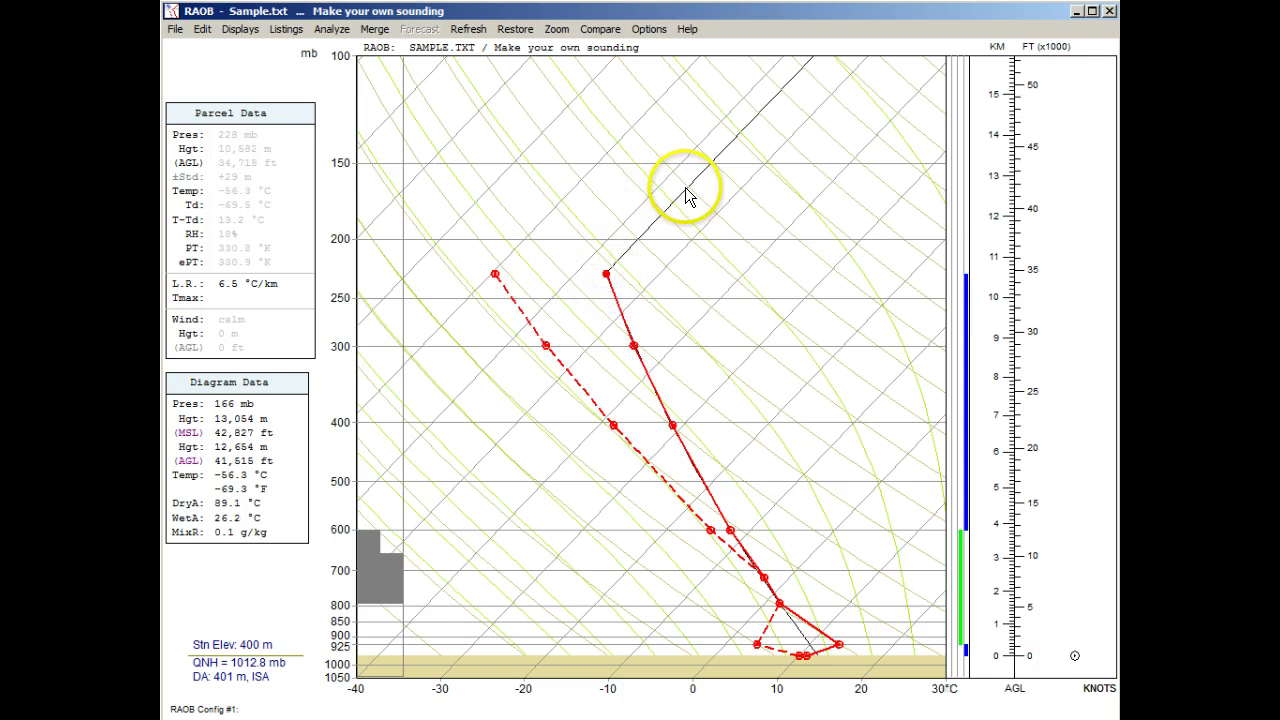
pyautogui.click(709, 163)
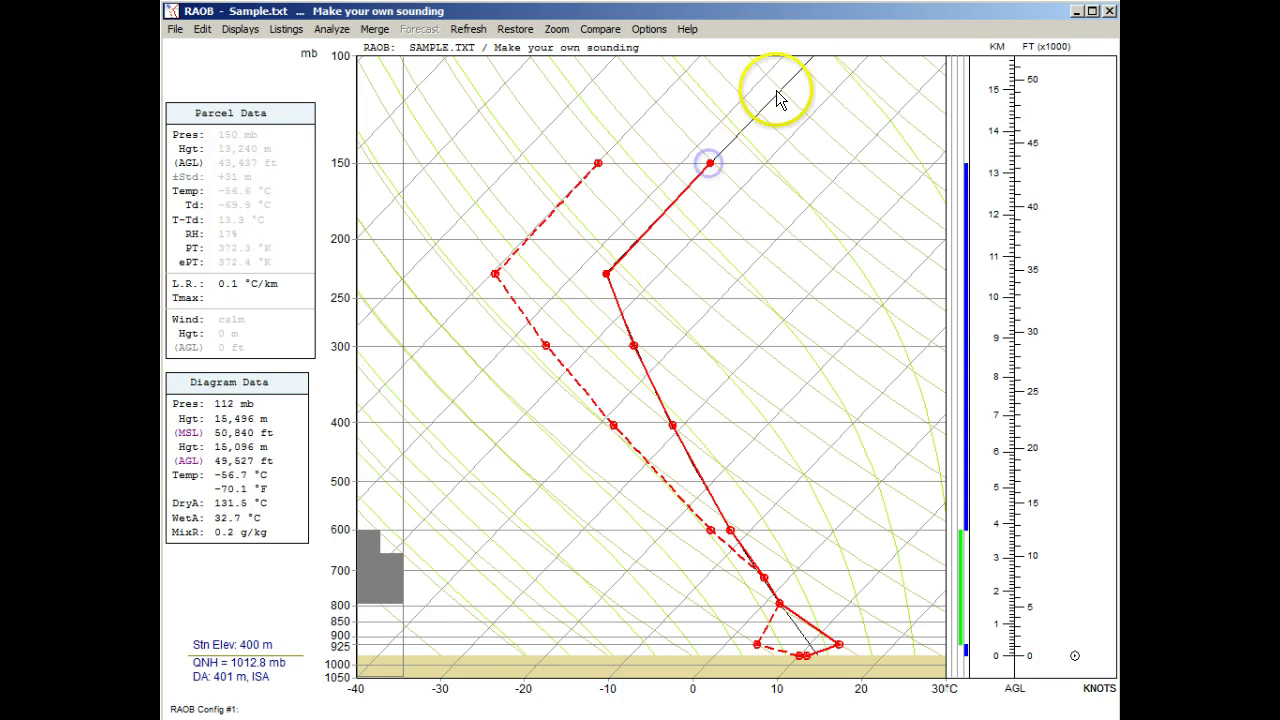
pyautogui.click(809, 58)
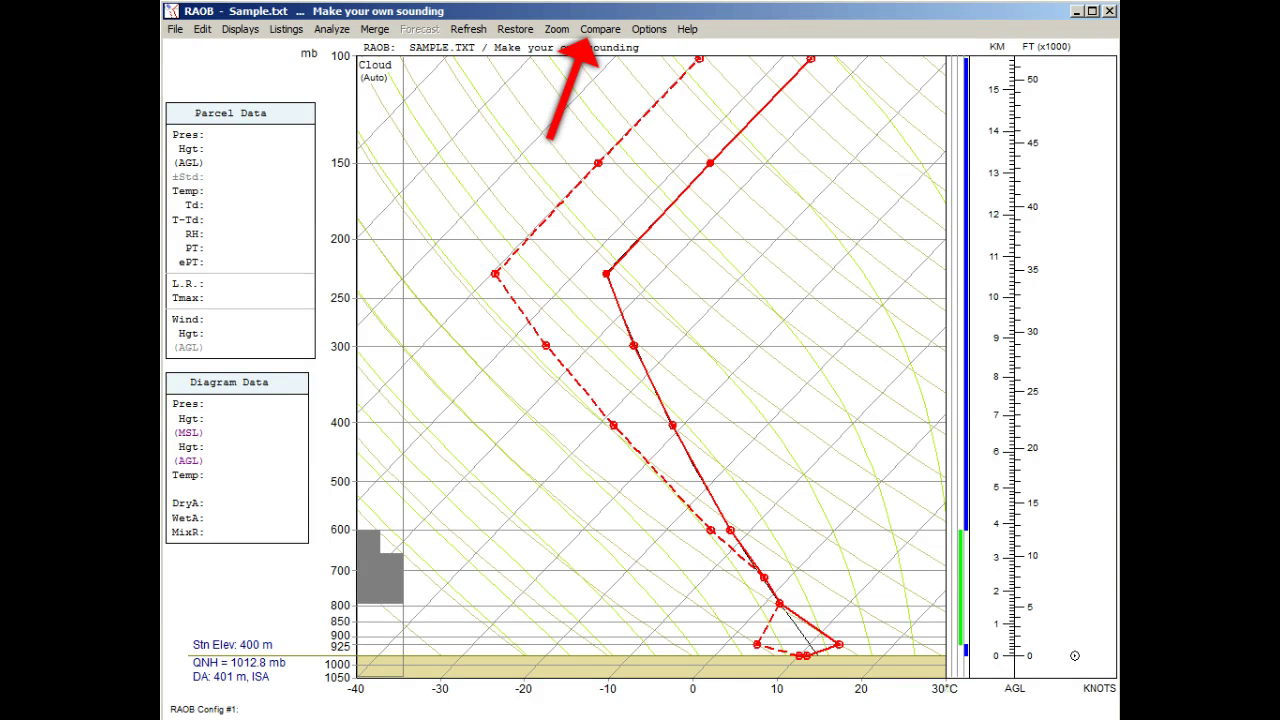
# Step: Overlay the reference sounding (reference.dat) for comparison and remove it again
pyautogui.click(588, 29)
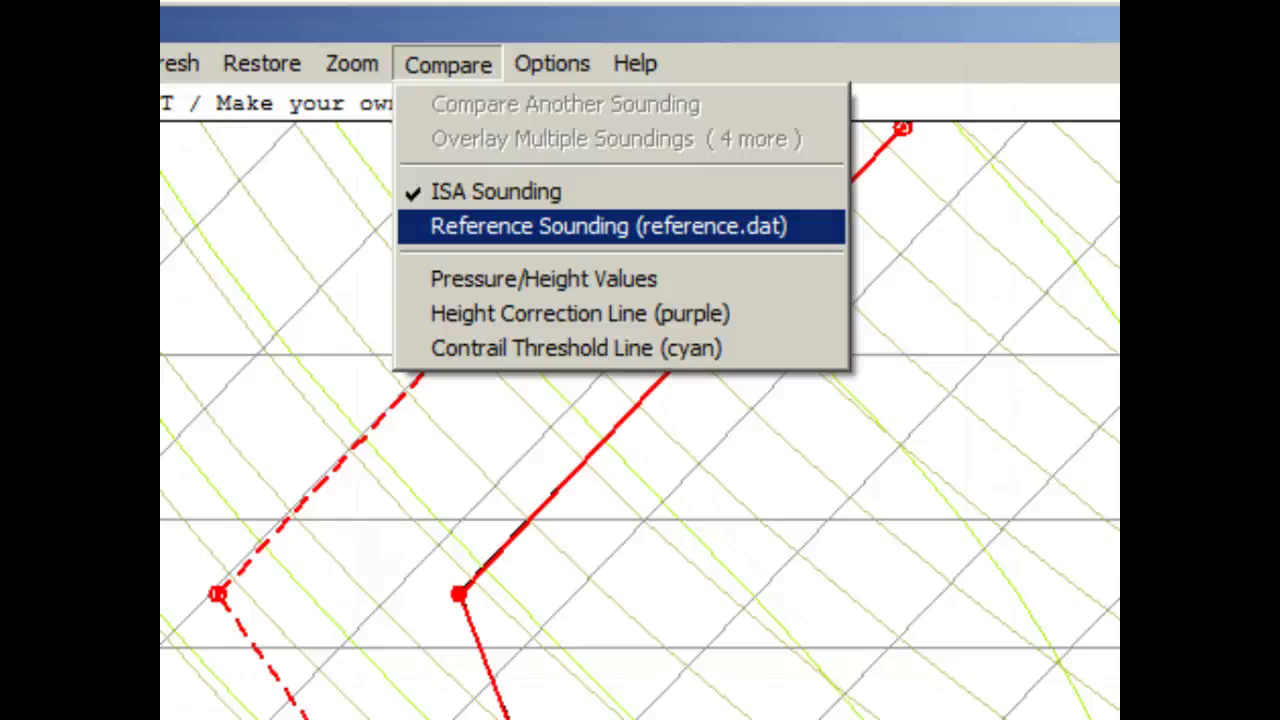
pyautogui.click(608, 226)
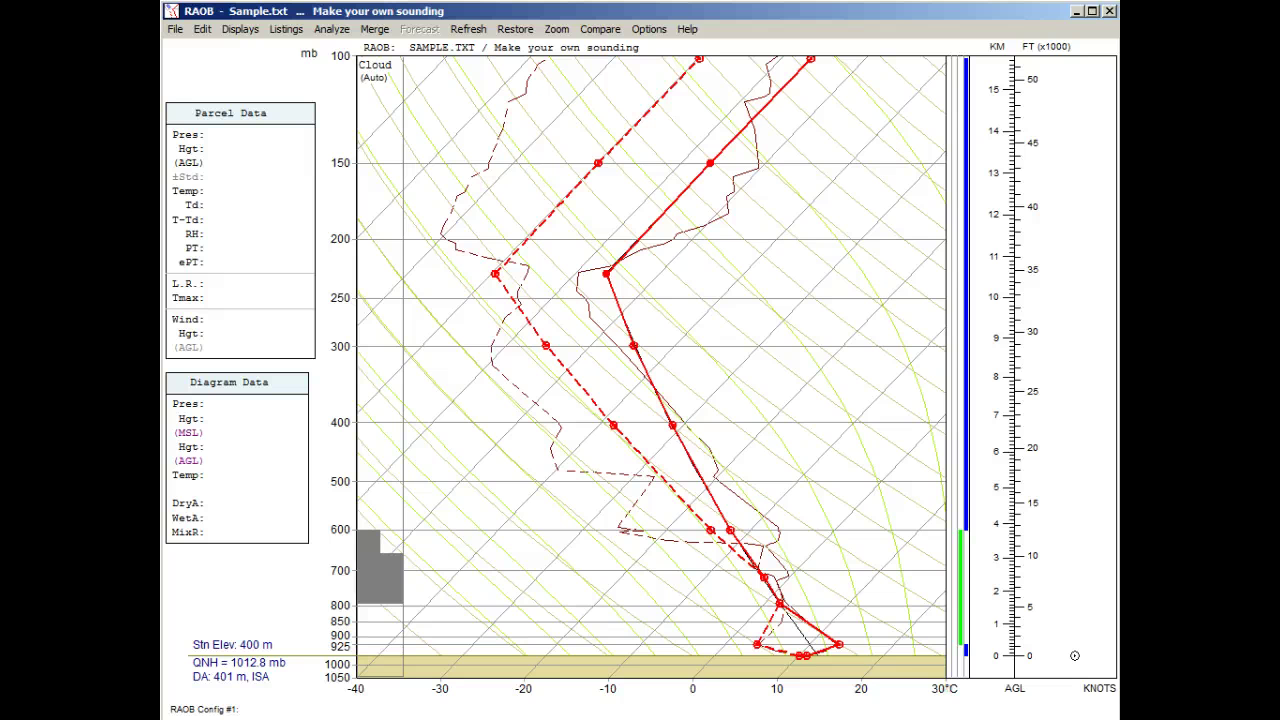
pyautogui.click(600, 29)
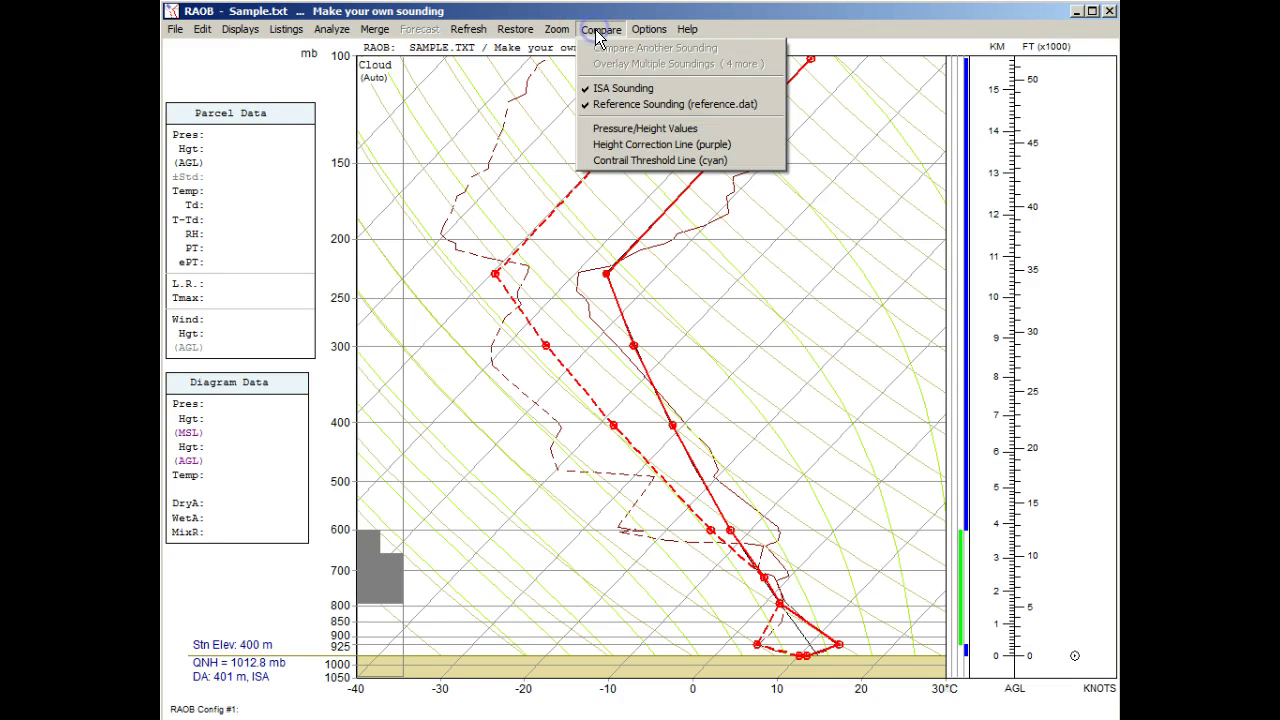
pyautogui.click(607, 104)
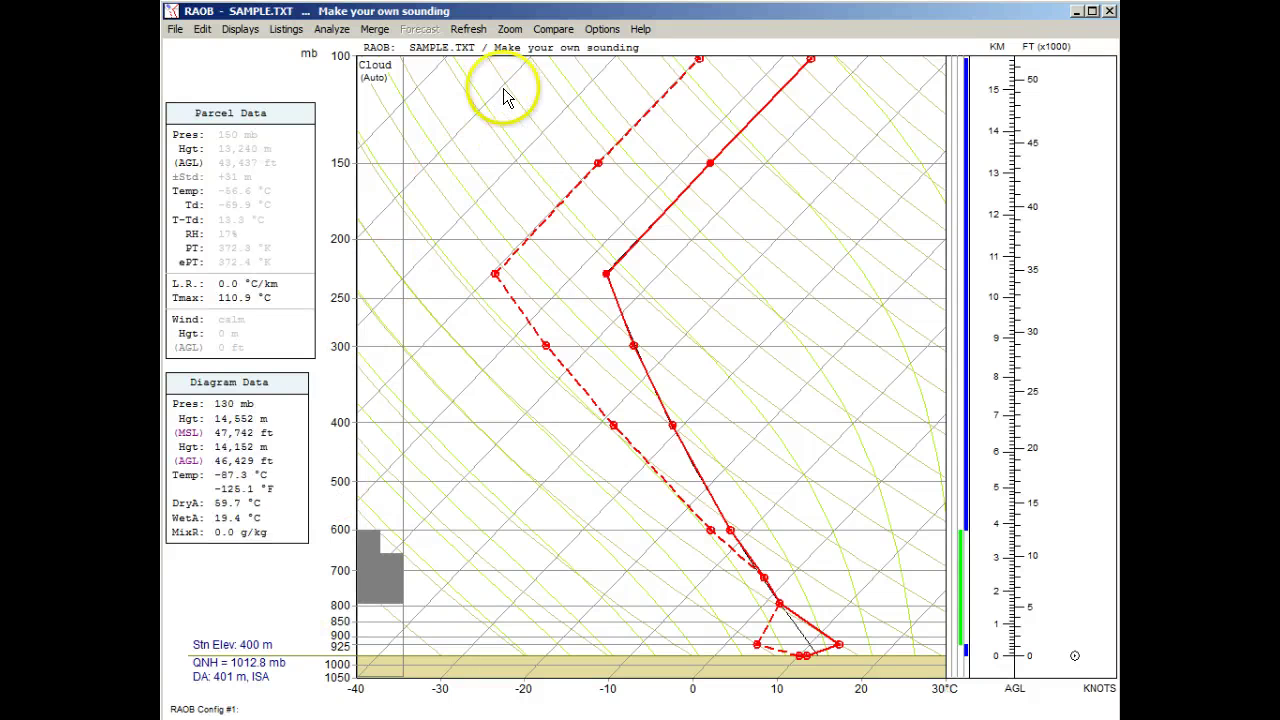
# Step: Overlay the climatology reference sounding (reference.dat) and shift the dew points from 601 up to 101 mb toward its drier dew point curve
pyautogui.click(541, 30)
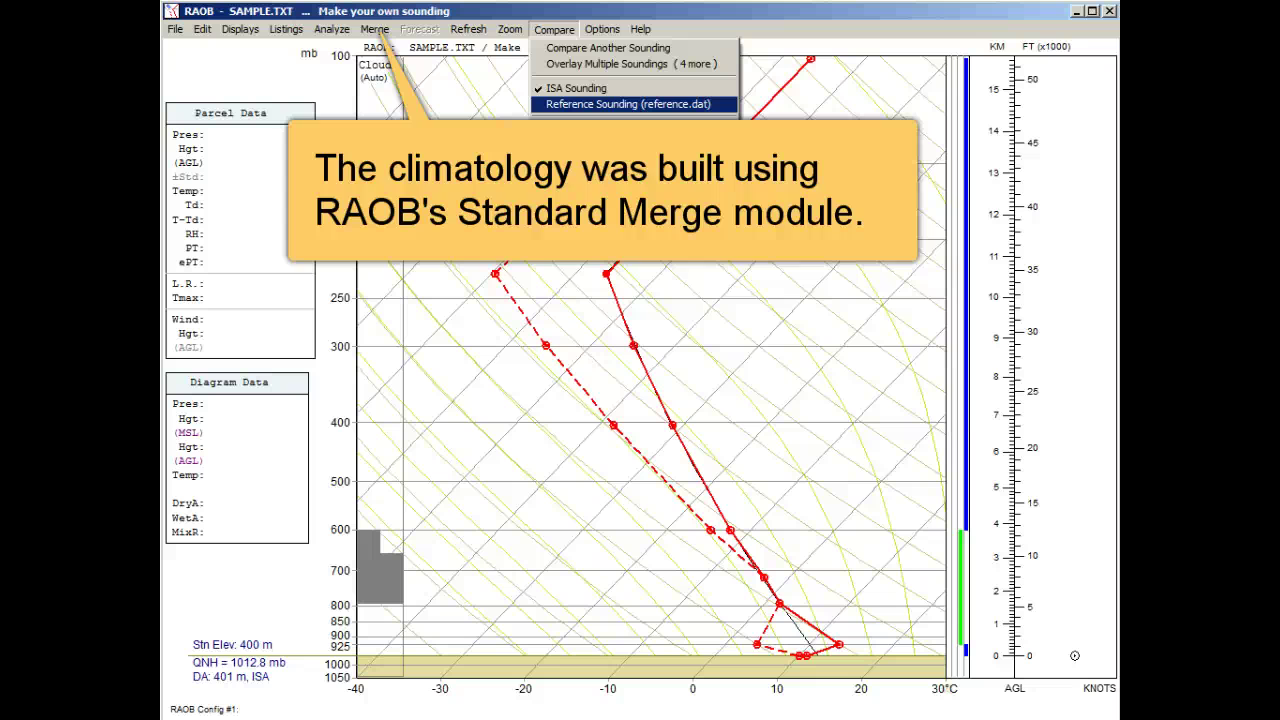
pyautogui.press('Return')
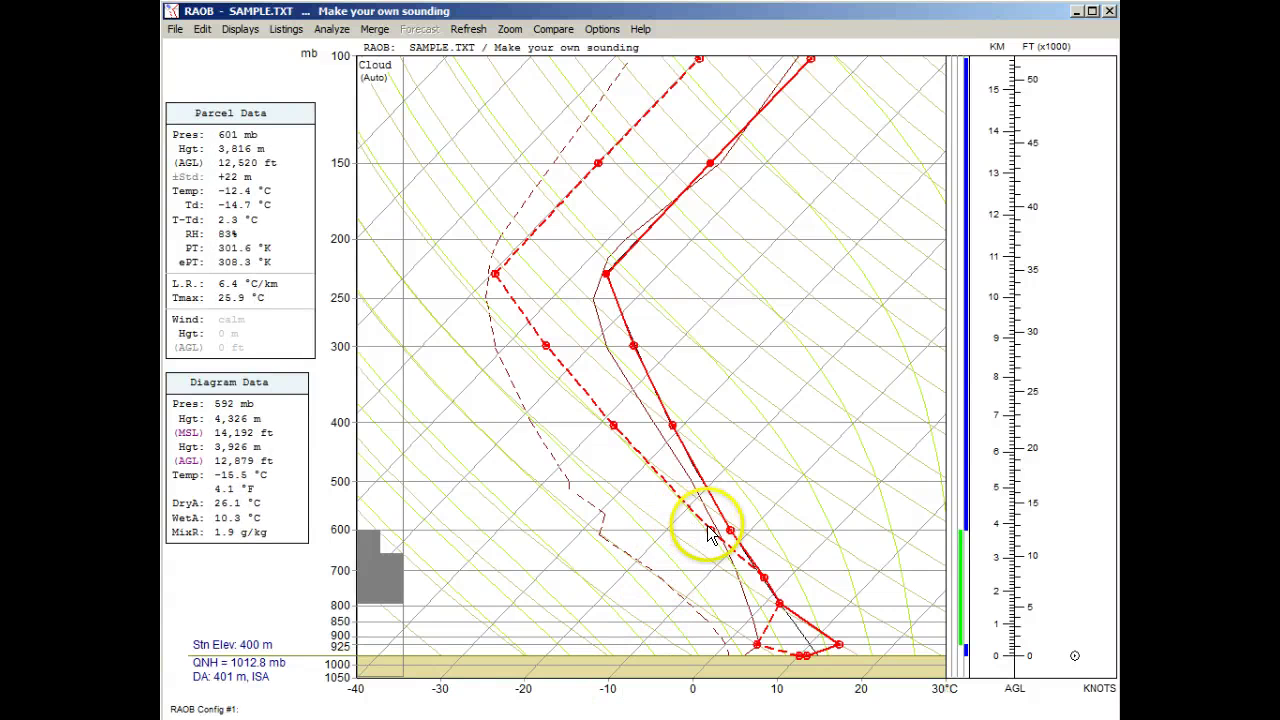
pyautogui.moveTo(707, 530); pyautogui.dragTo(663, 529)
pyautogui.moveTo(615, 425); pyautogui.dragTo(542, 425)
pyautogui.moveTo(543, 346); pyautogui.dragTo(497, 344)
pyautogui.moveTo(496, 272); pyautogui.dragTo(481, 273)
pyautogui.moveTo(594, 160); pyautogui.dragTo(550, 162)
pyautogui.moveTo(700, 62); pyautogui.dragTo(624, 59)
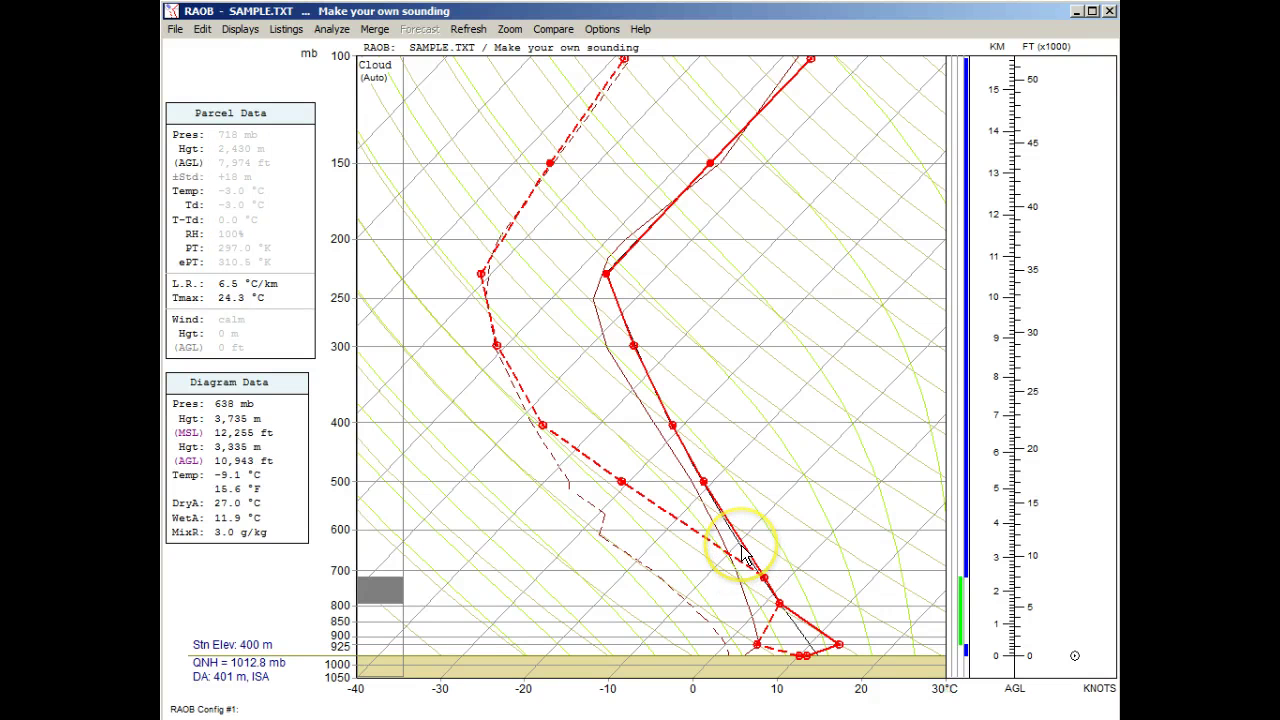
# Step: Add a 631 mb level at about -9.6 °C with dew point -11.0 °C, and a 599 mb level at about -10.4 °C with dew point -20.1 °C
pyautogui.click(738, 543)
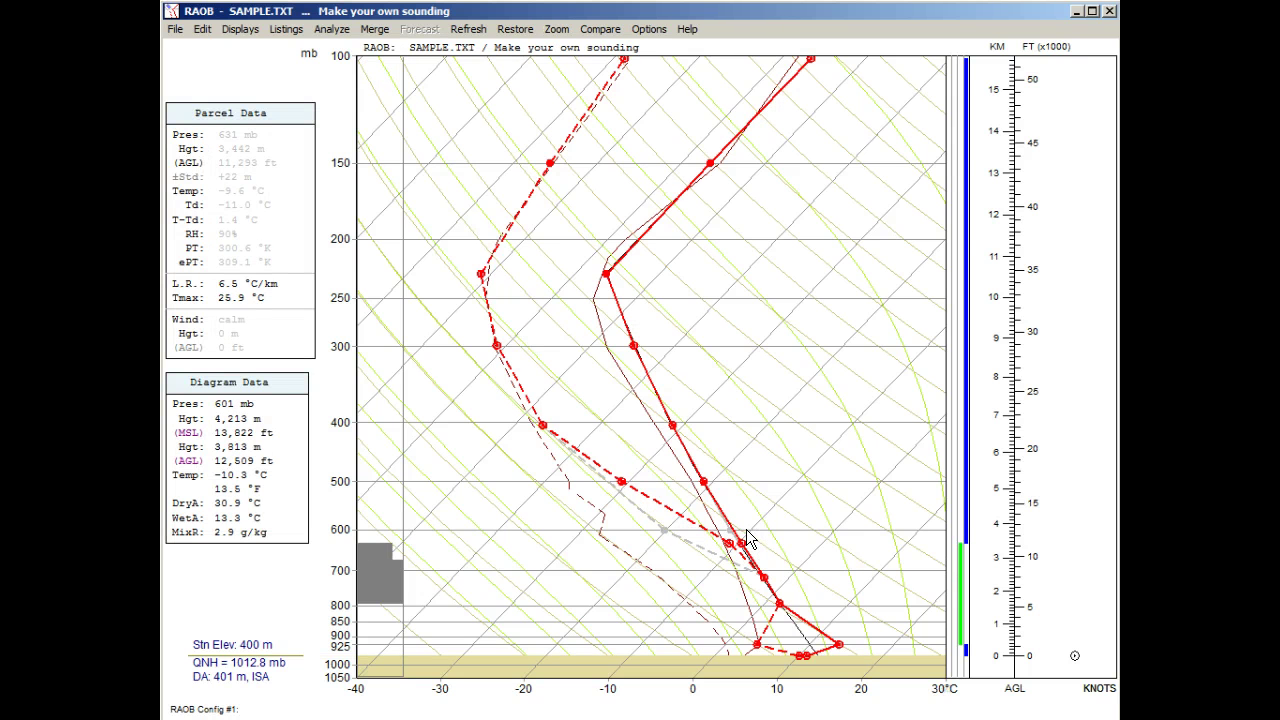
pyautogui.click(745, 530)
pyautogui.moveTo(726, 529); pyautogui.dragTo(665, 529)
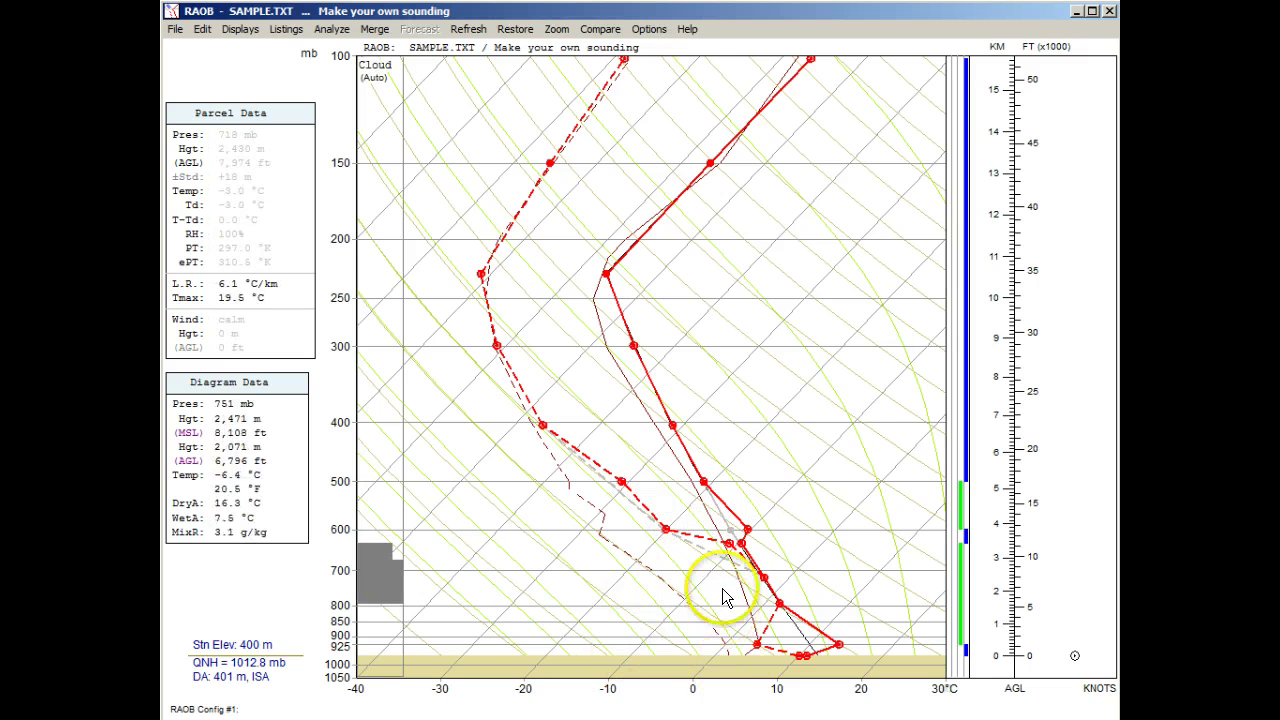
pyautogui.moveTo(729, 543); pyautogui.dragTo(728, 543)
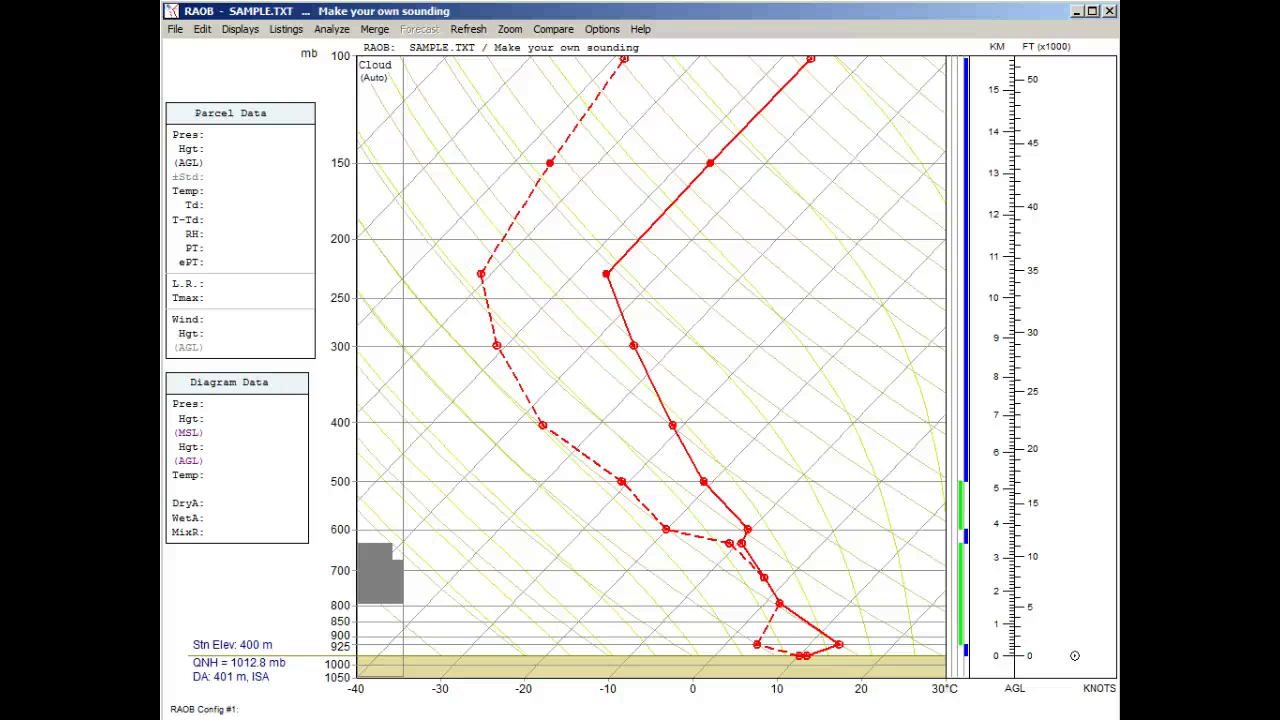
# Step: Overlay the reference sounding (reference.dat) on the finished sounding
pyautogui.click(548, 29)
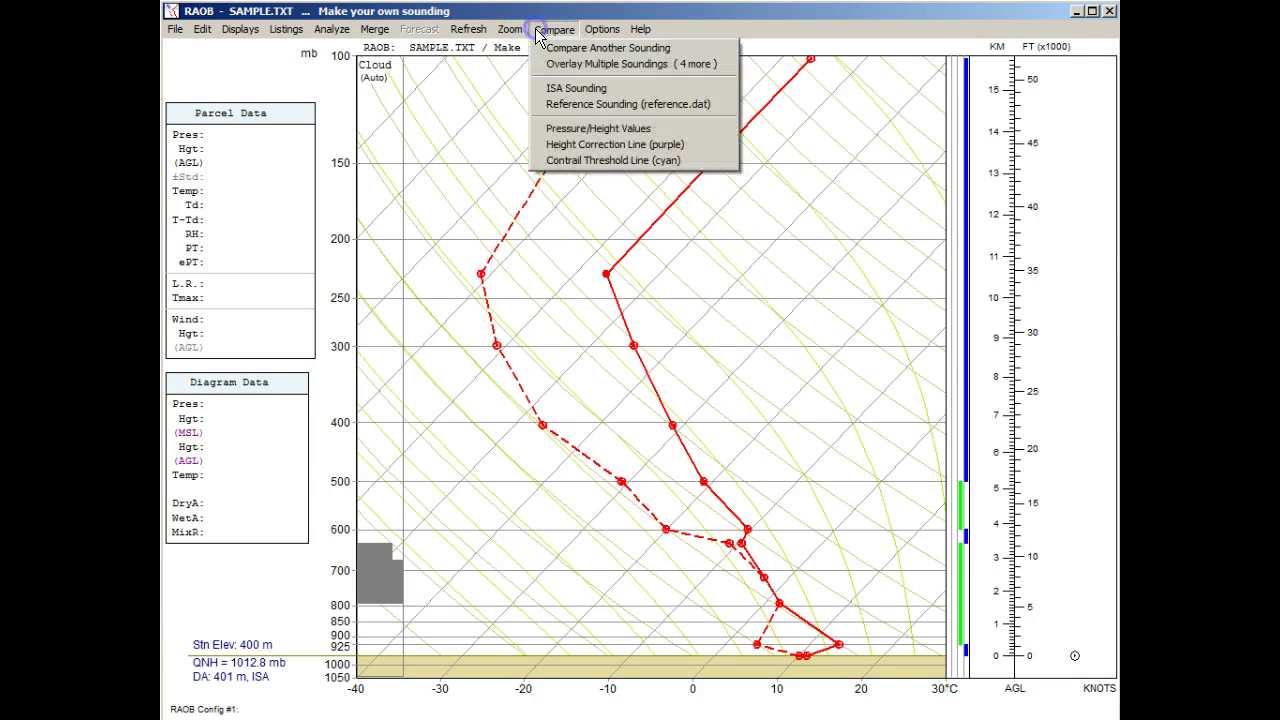
pyautogui.click(540, 105)
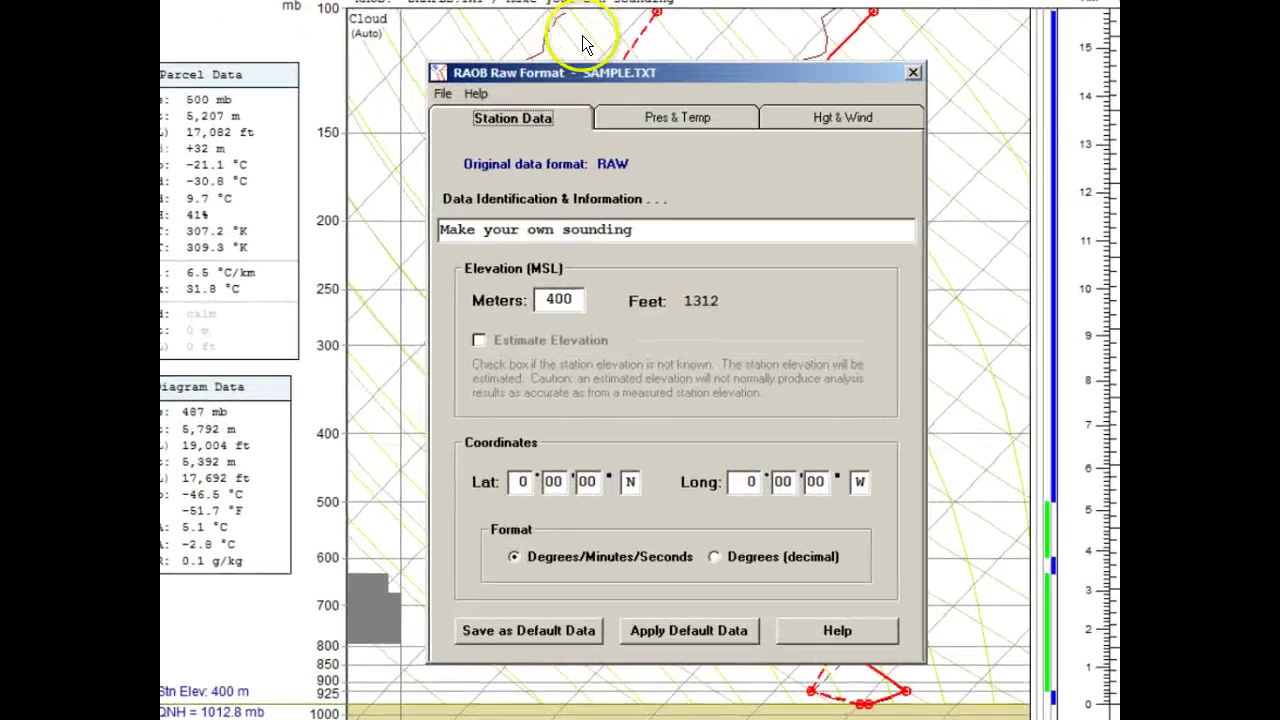
# Step: Review the pressure, temperature and dew point levels and the height and wind data of SAMPLE.TXT
pyautogui.click(638, 150)
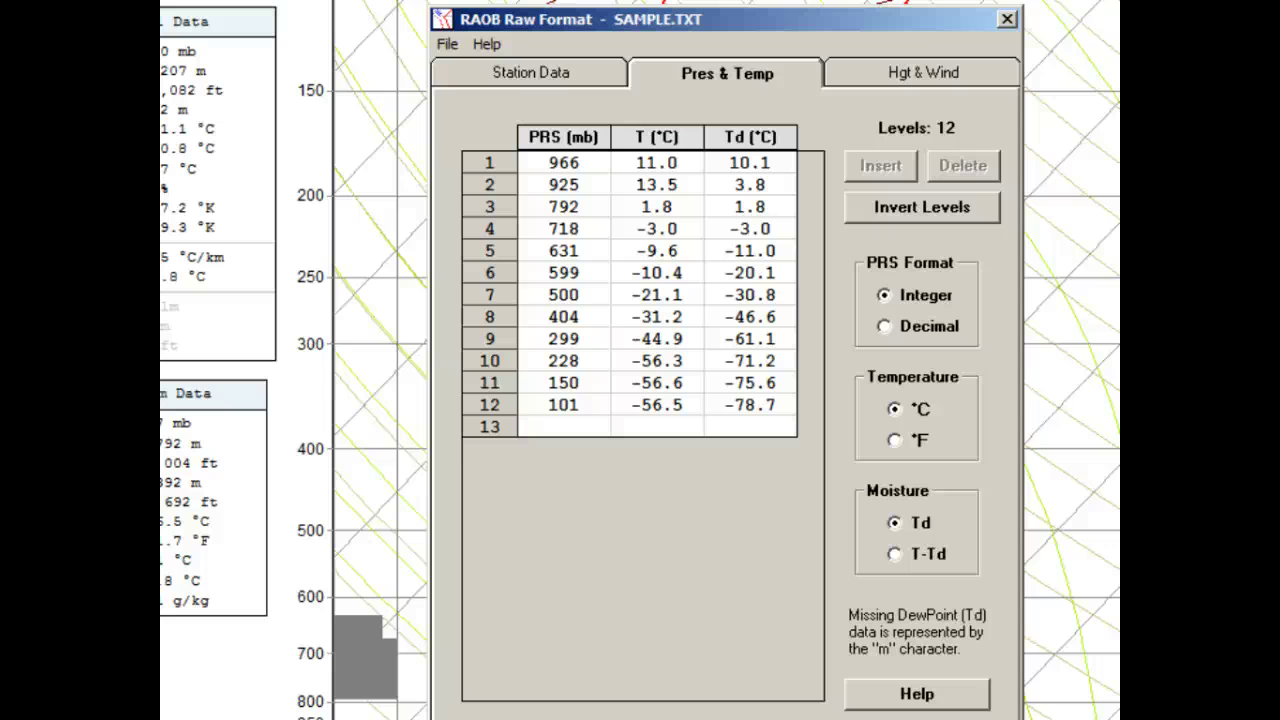
pyautogui.click(835, 67)
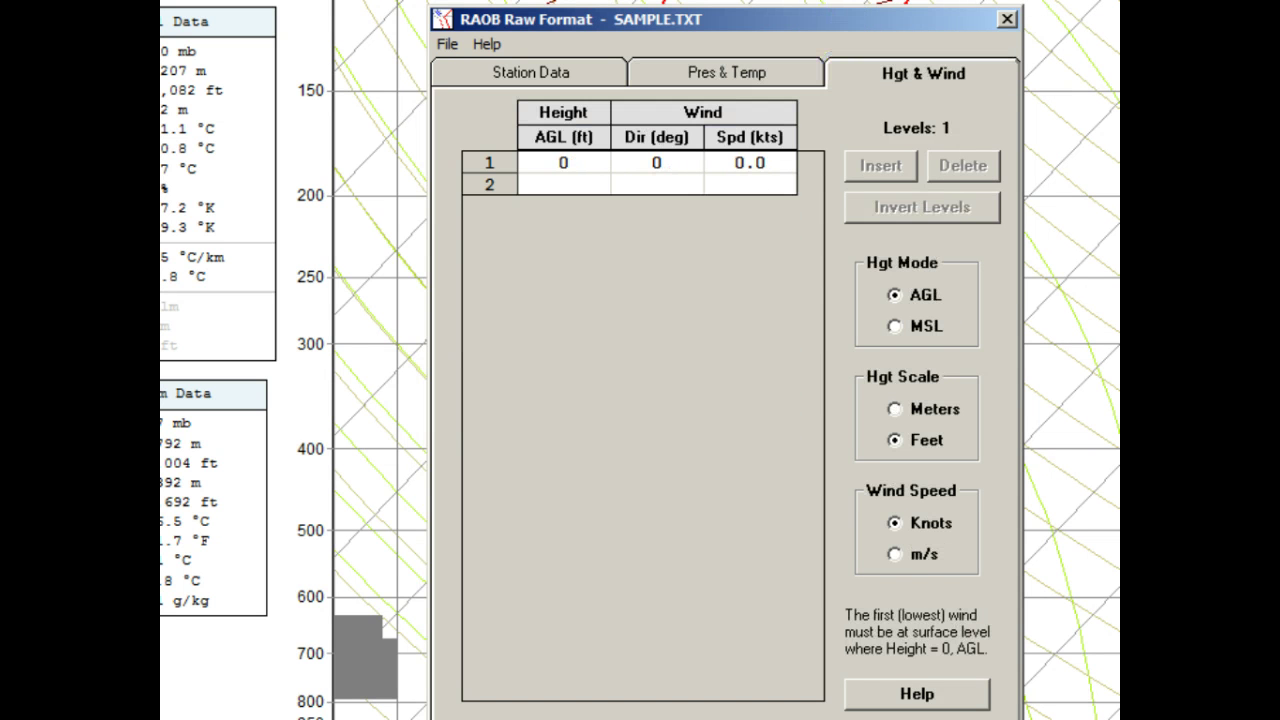
# Step: Add a second wind level at 10000 ft AGL with direction 250° and speed 45 kts
pyautogui.click(563, 185)
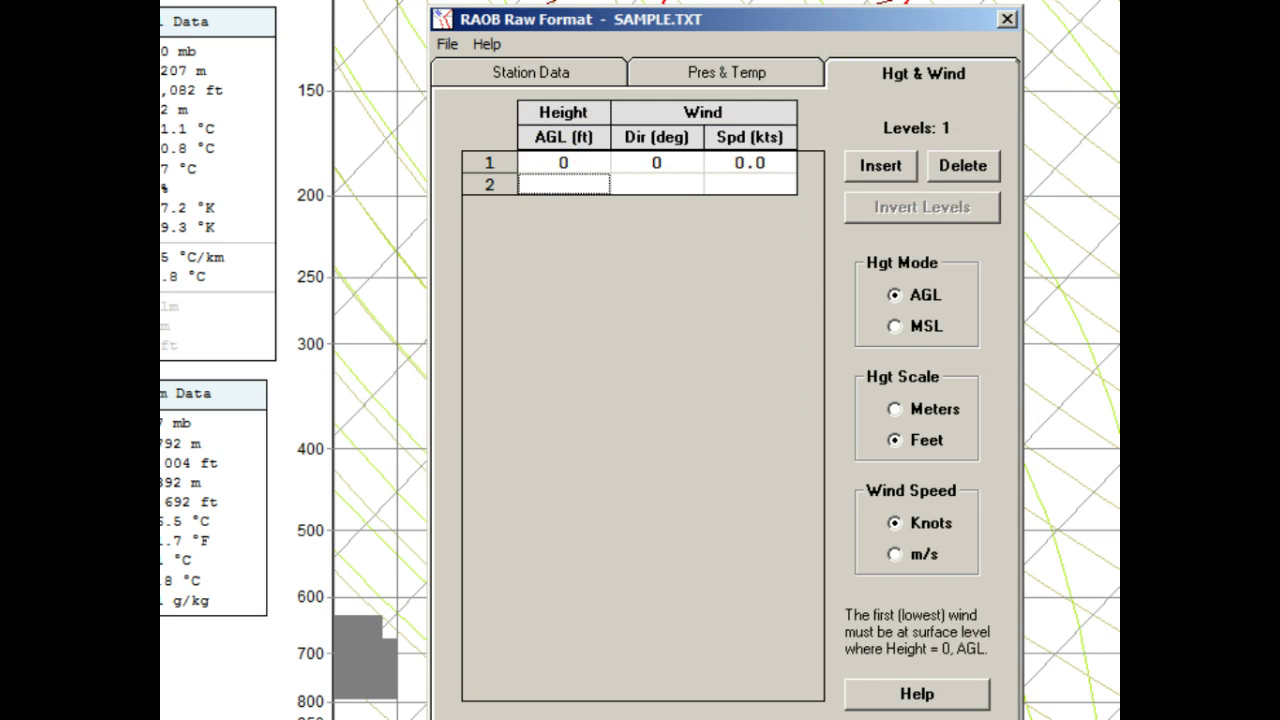
pyautogui.click(563, 185)
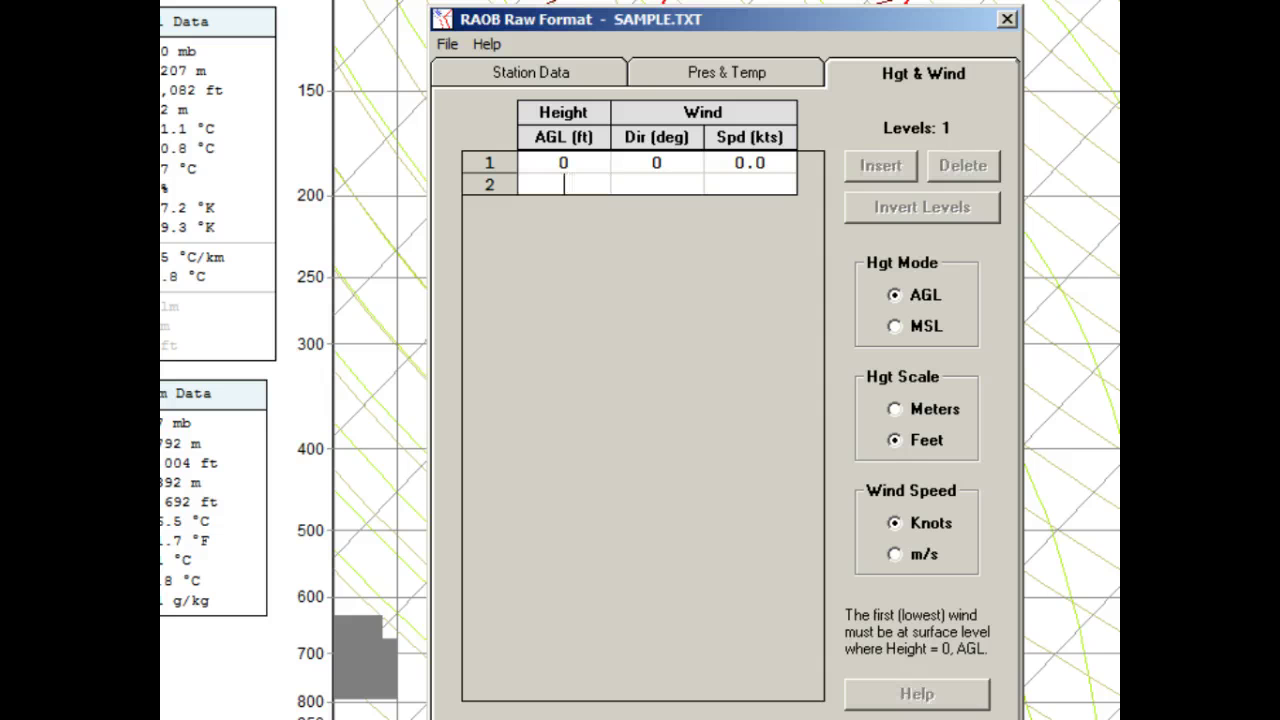
pyautogui.write('10000')
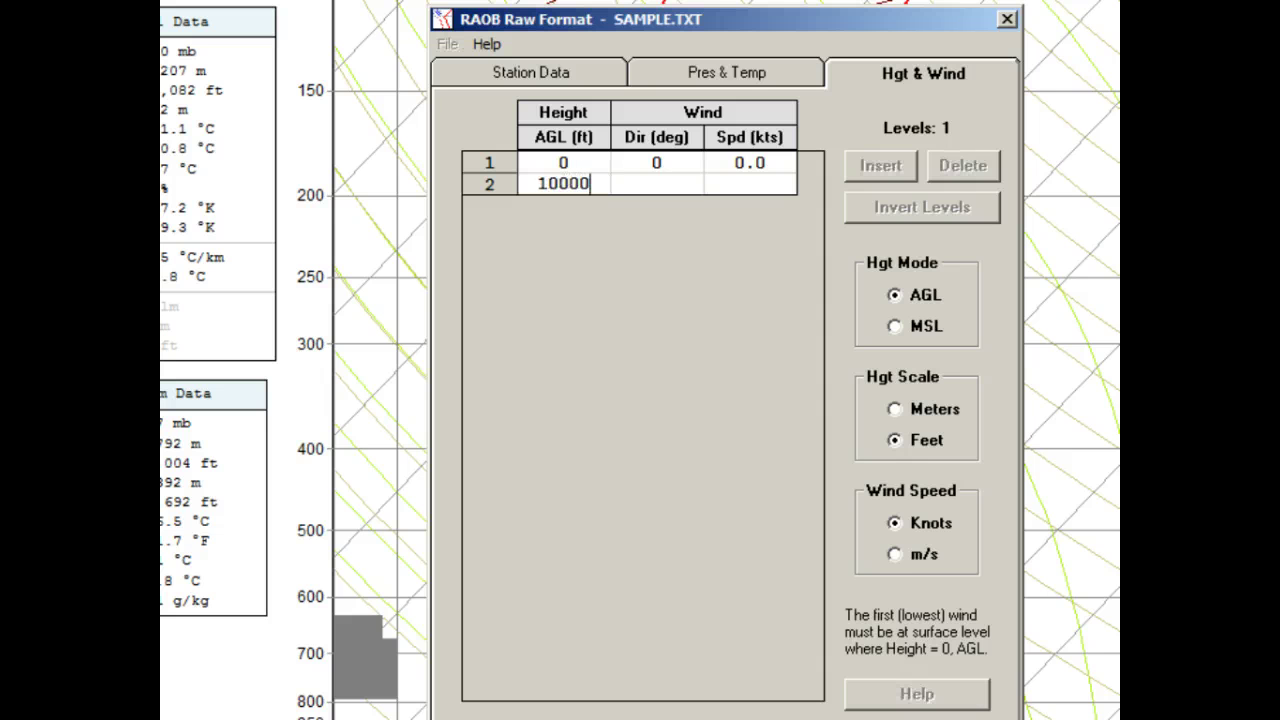
pyautogui.click(656, 162)
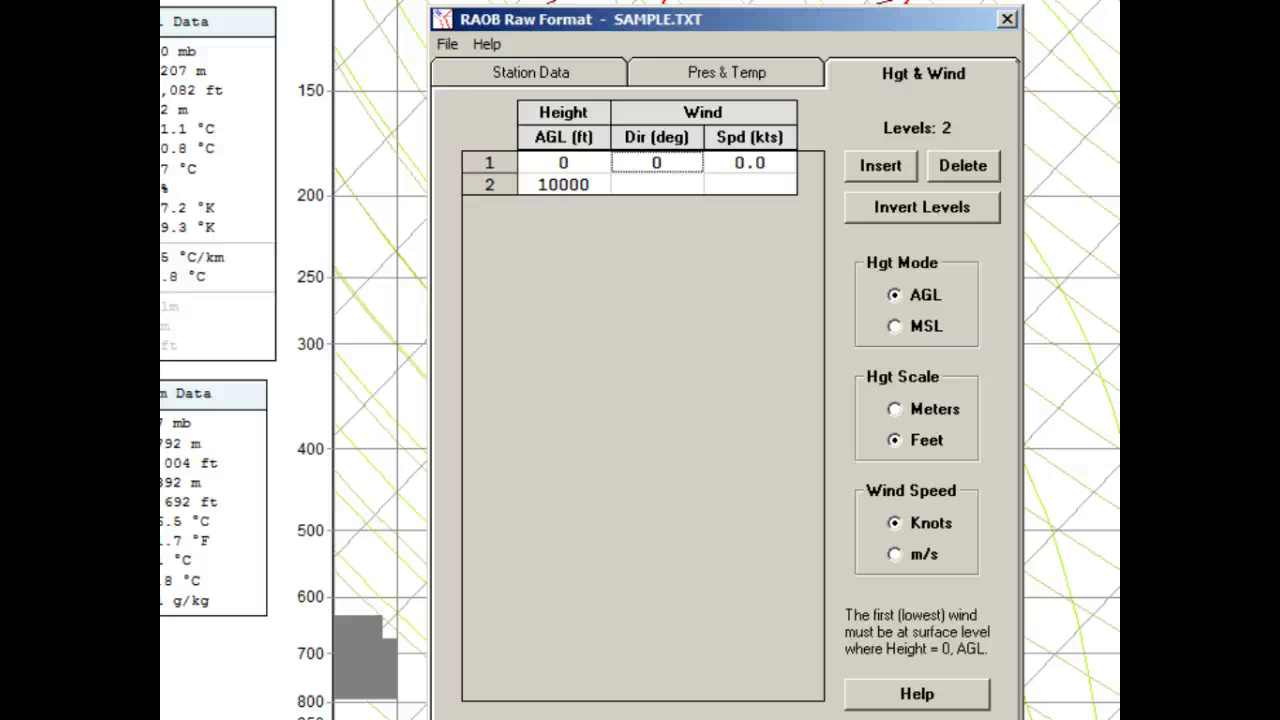
pyautogui.click(656, 184)
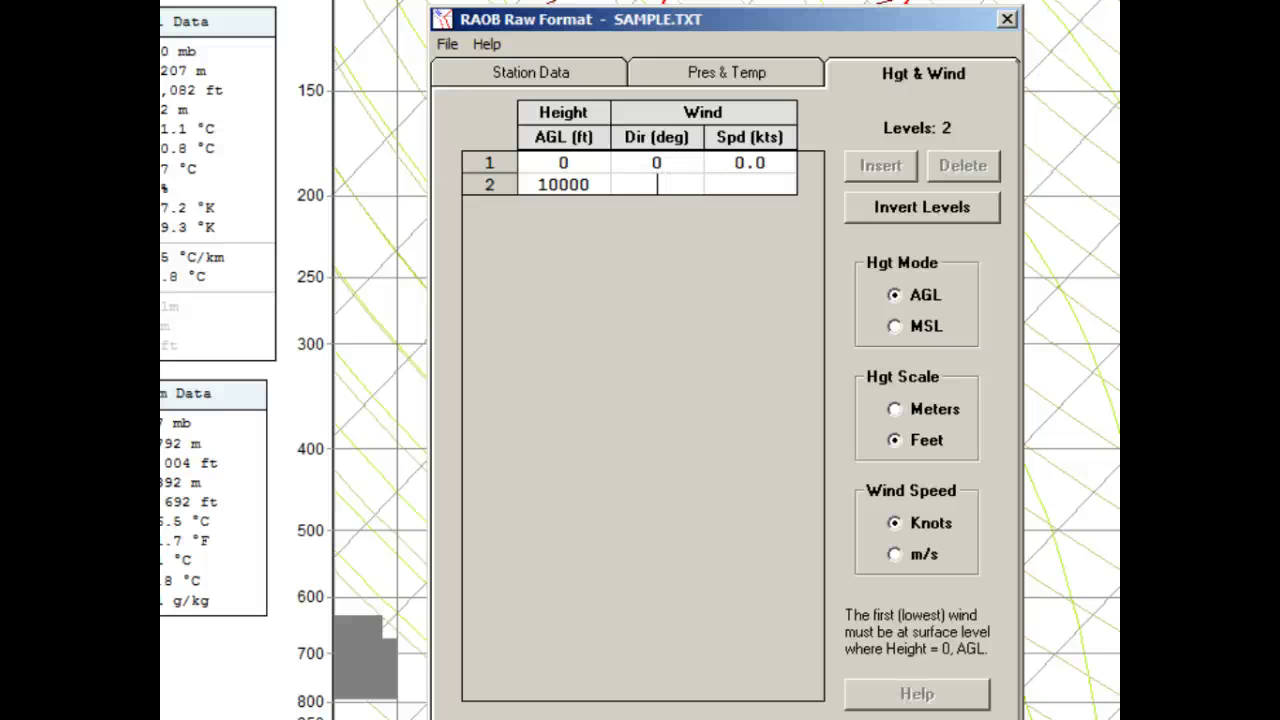
pyautogui.write('250')
pyautogui.click(750, 184)
pyautogui.write('45')
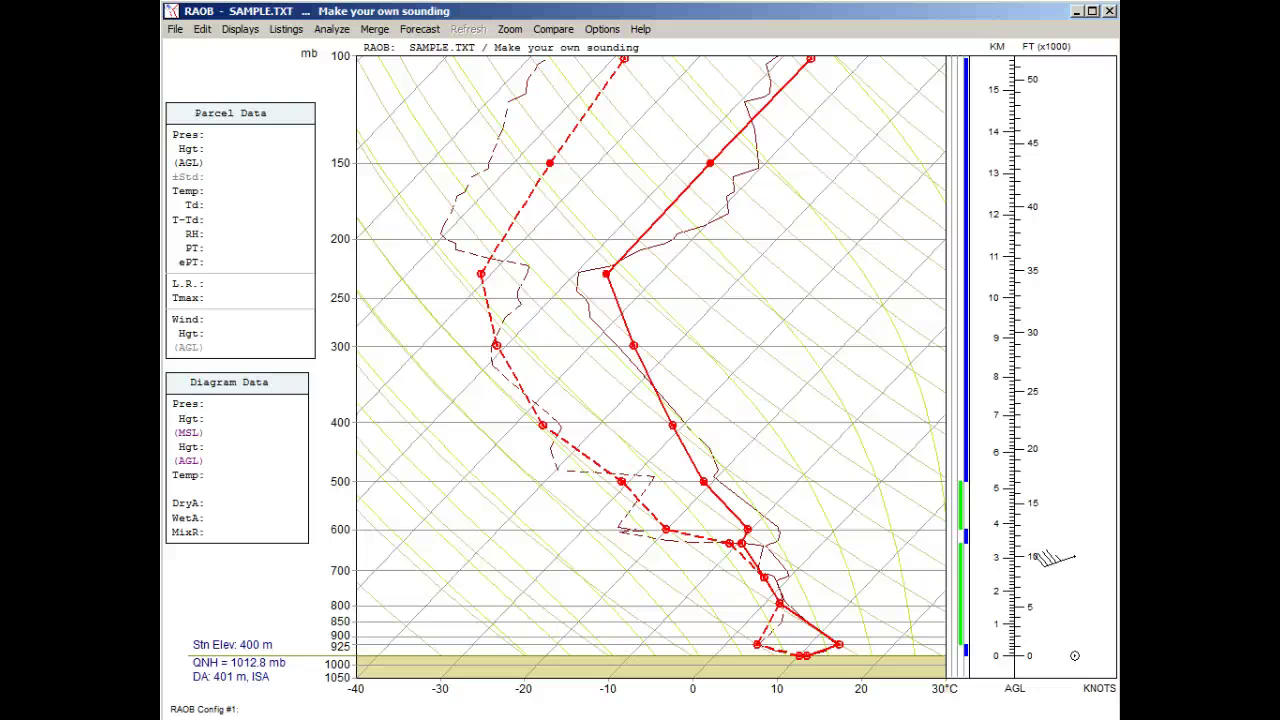
# Step: Add a wind level on the wind plot at 6,034 m (19,797 ft) MSL and raise its speed to 51 kts
pyautogui.click(1061, 451)
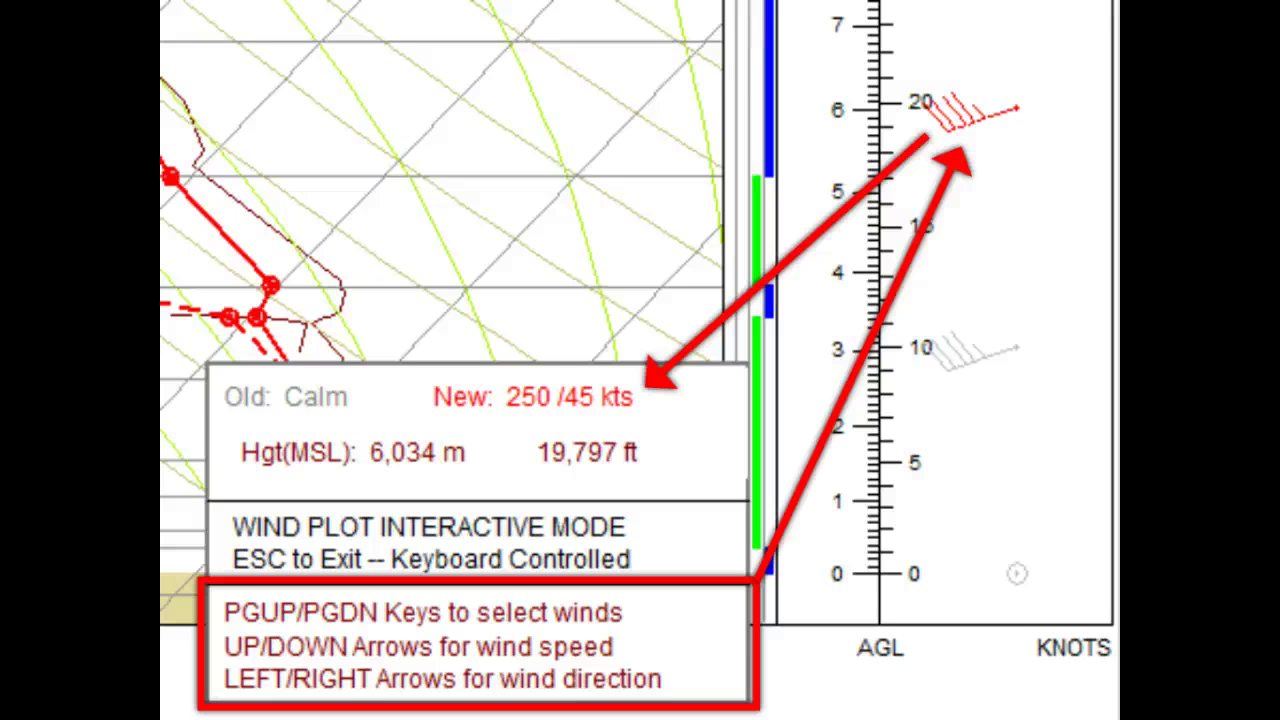
pyautogui.press('Up')
pyautogui.press('Up')
pyautogui.press('Up')
pyautogui.press('Up')
pyautogui.press('Up')
pyautogui.press('Up')
# Step: Rotate the direction of the new 19,797 ft wind clockwise to 272°
pyautogui.press('Right')
pyautogui.press('Right')
pyautogui.press('Right')
pyautogui.press('Right')
pyautogui.press('Right')
pyautogui.press('Right')
pyautogui.press('Right')
pyautogui.press('Right')
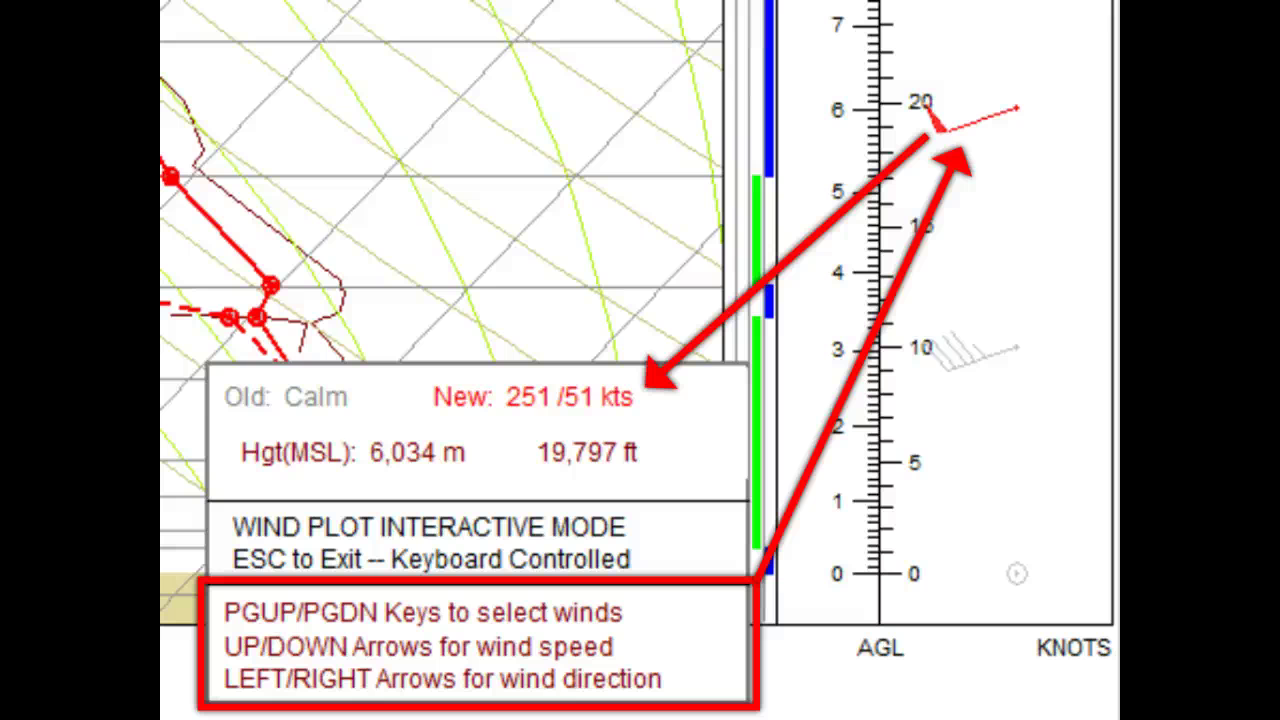
pyautogui.press('Right')
pyautogui.press('Right')
pyautogui.press('Right')
pyautogui.press('Right')
pyautogui.press('Right')
pyautogui.press('Right')
pyautogui.press('Right')
pyautogui.press('Right')
pyautogui.press('Right')
pyautogui.press('Right')
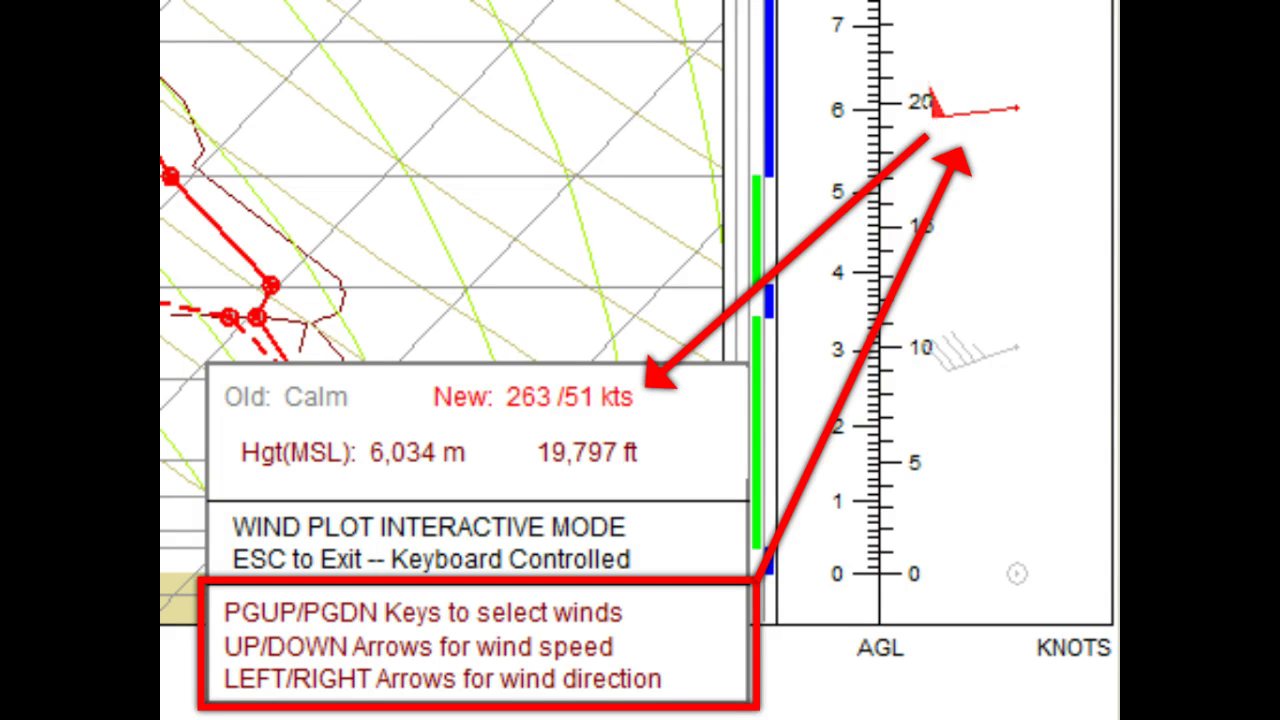
pyautogui.press('Right')
pyautogui.press('Right')
pyautogui.press('Right')
pyautogui.press('Right')
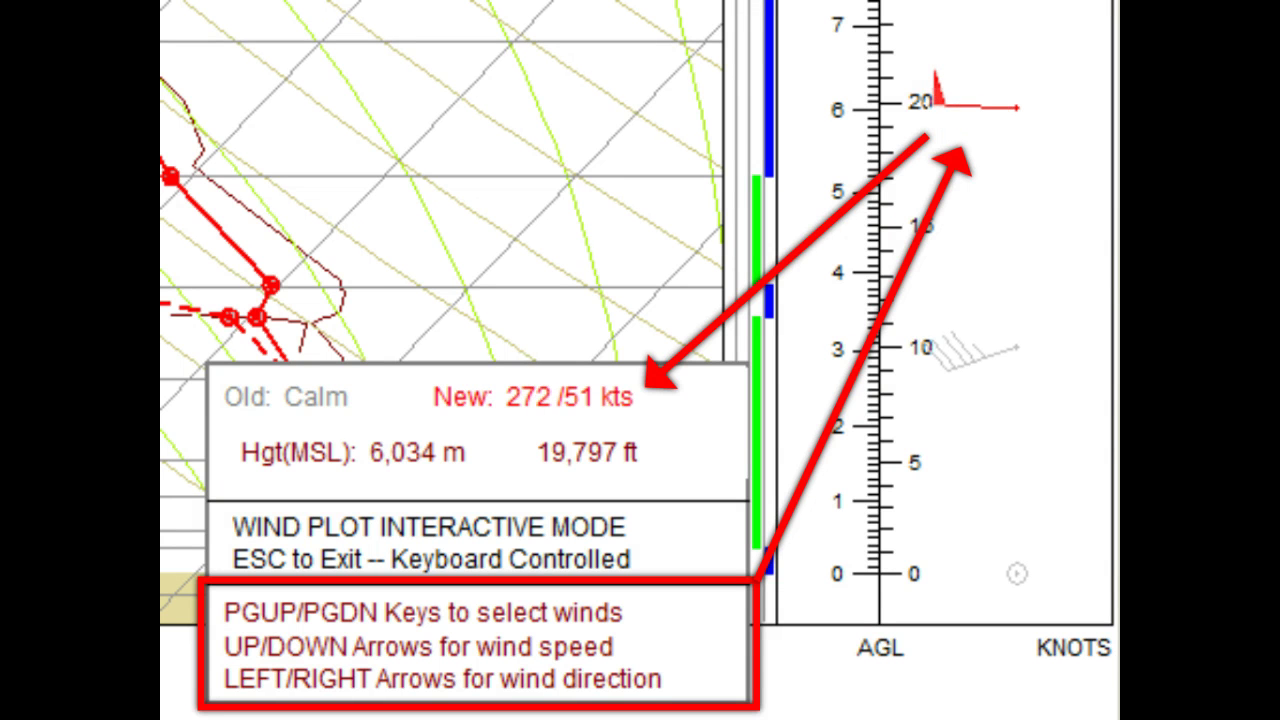
# Step: Fine-tune the 19,797 ft wind to about 270° at 50 kts and finish the interactive wind editing
pyautogui.press('Left')
pyautogui.press('Left')
pyautogui.press('Left')
pyautogui.press('Left')
pyautogui.press('Up')
pyautogui.press('Up')
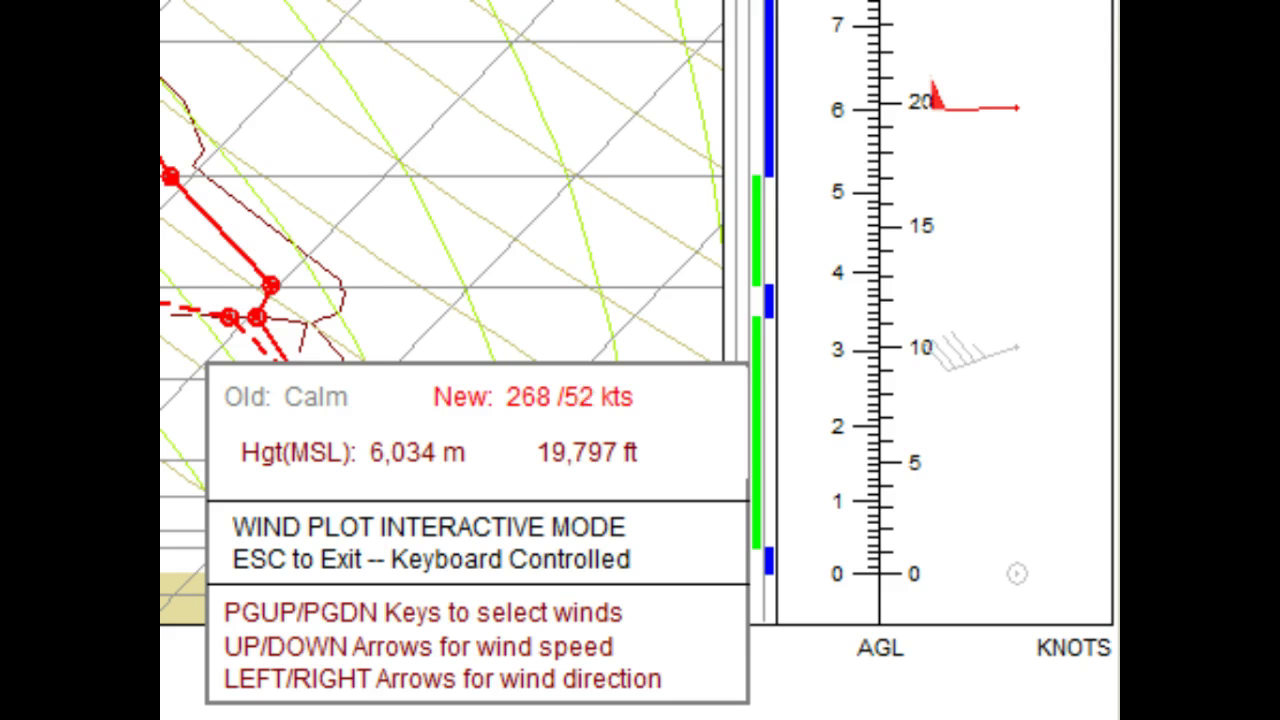
pyautogui.press('Left')
pyautogui.press('Down')
pyautogui.press('Down')
pyautogui.press('Right')
pyautogui.press('Right')
pyautogui.press('Right')
pyautogui.press('Escape')
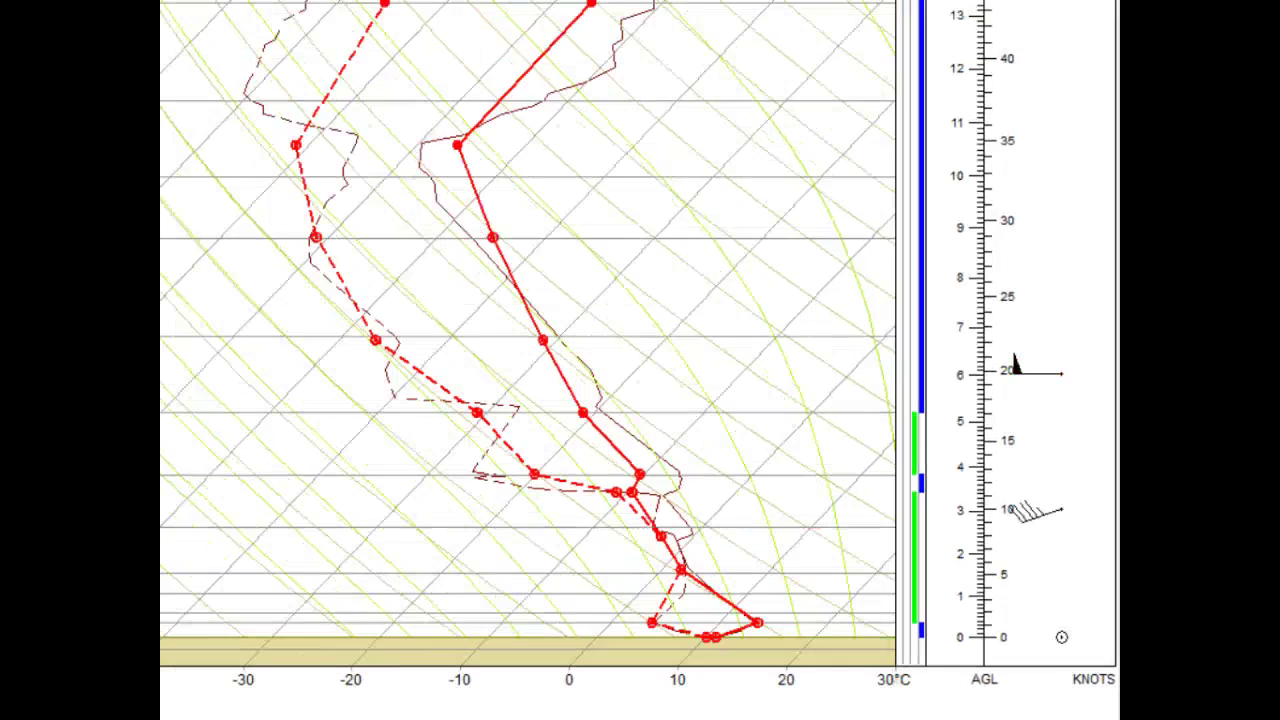